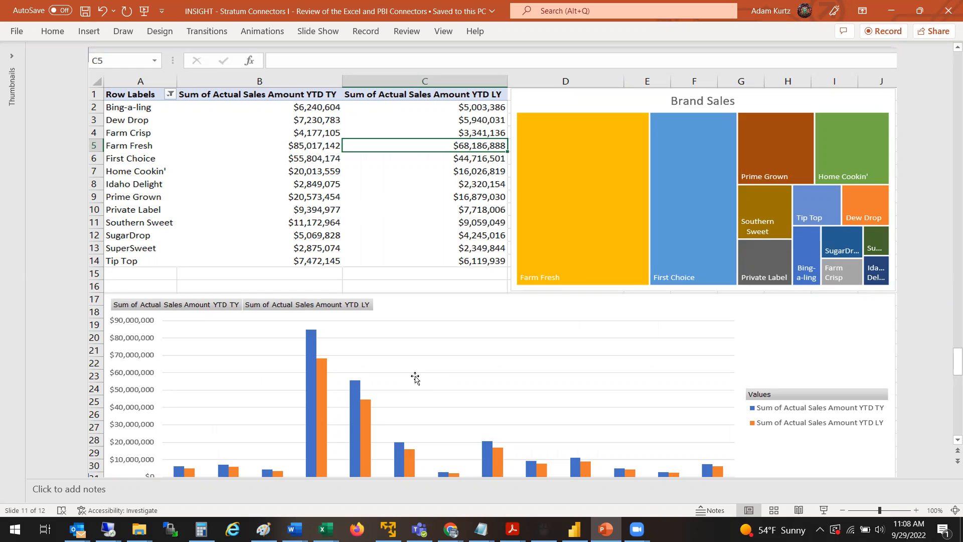
Advance to the closing contact slide and switch to the Stratum Sales New report in Power BI Desktop.
scroll(415, 378, "down", 1)
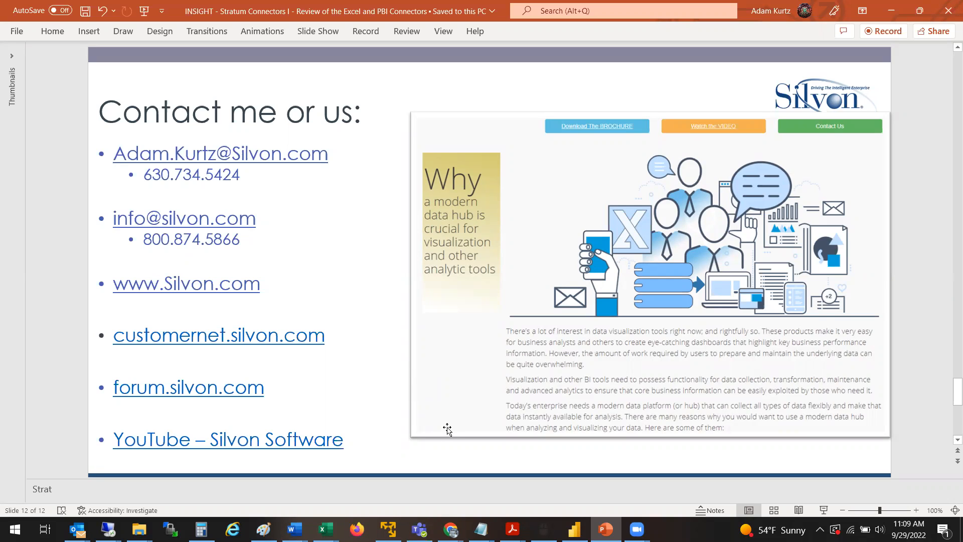
mouse_move(433, 520)
left_click(574, 529)
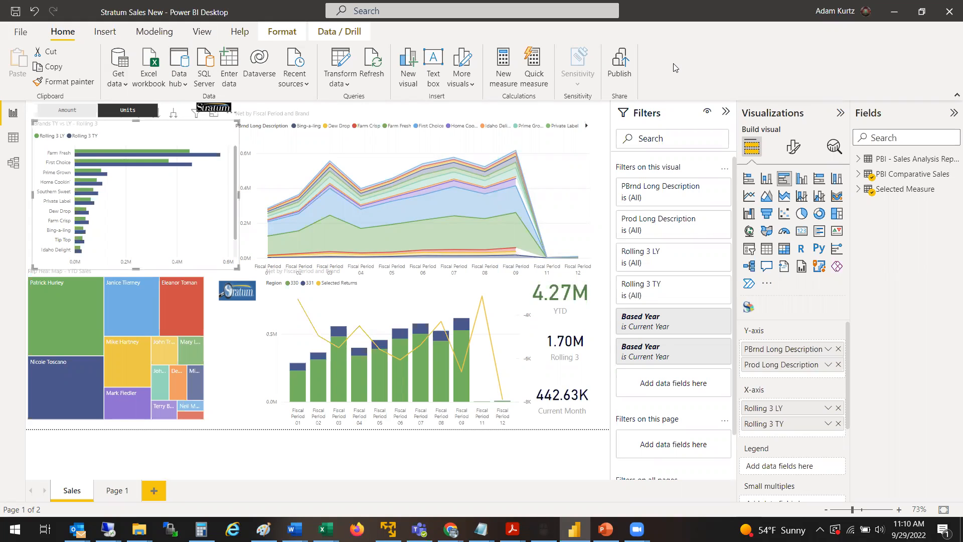
Start a new data connection with the Silvon Stratum Views connector from the Other category of data sources.
left_click(111, 86)
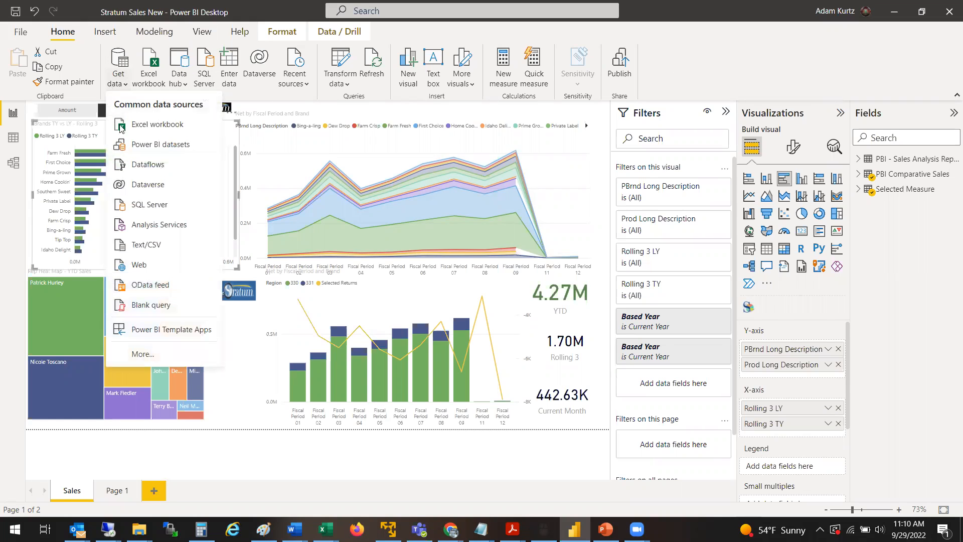
left_click(183, 359)
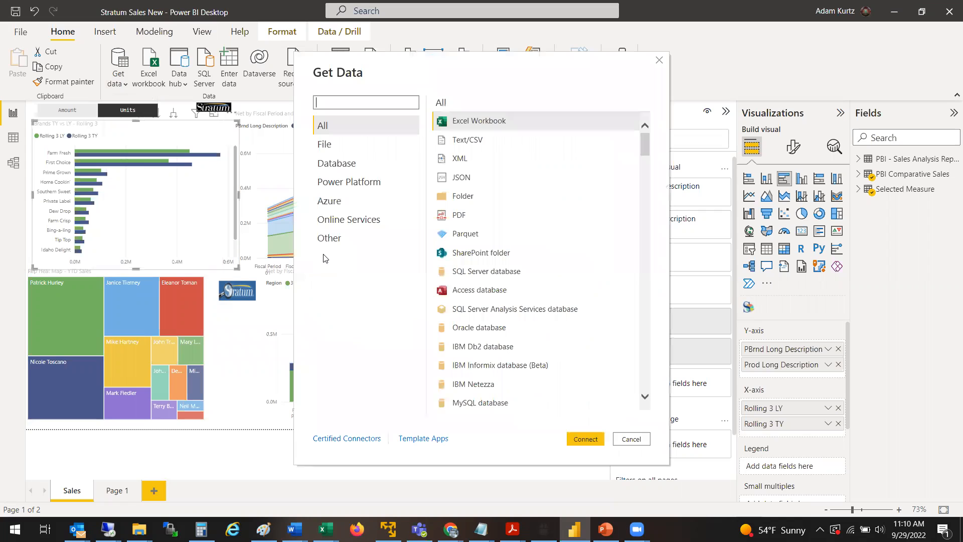
left_click(329, 238)
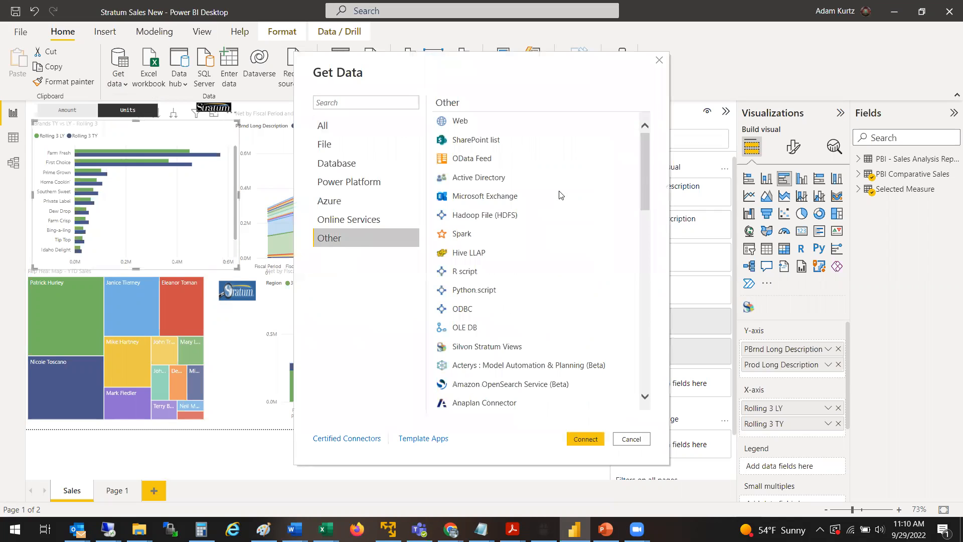
left_click(513, 355)
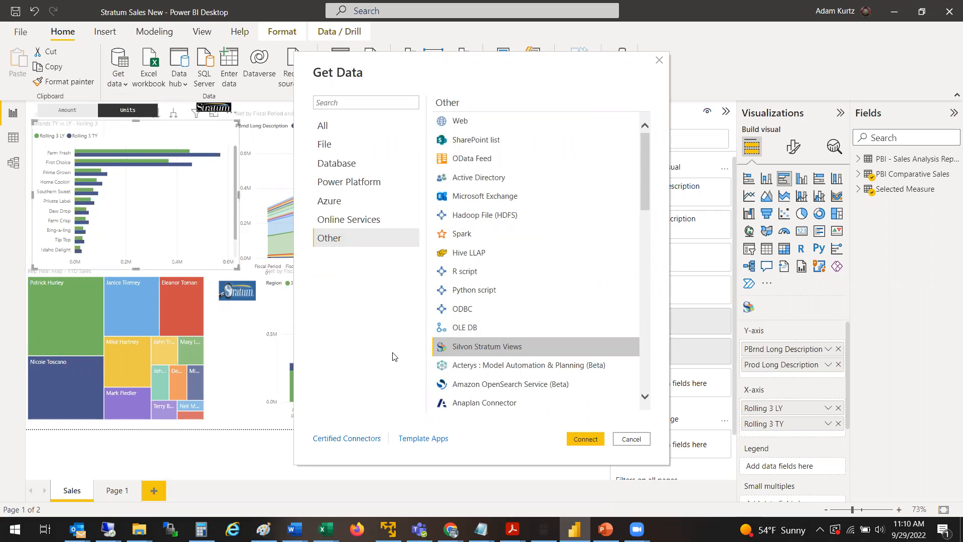
left_click(585, 439)
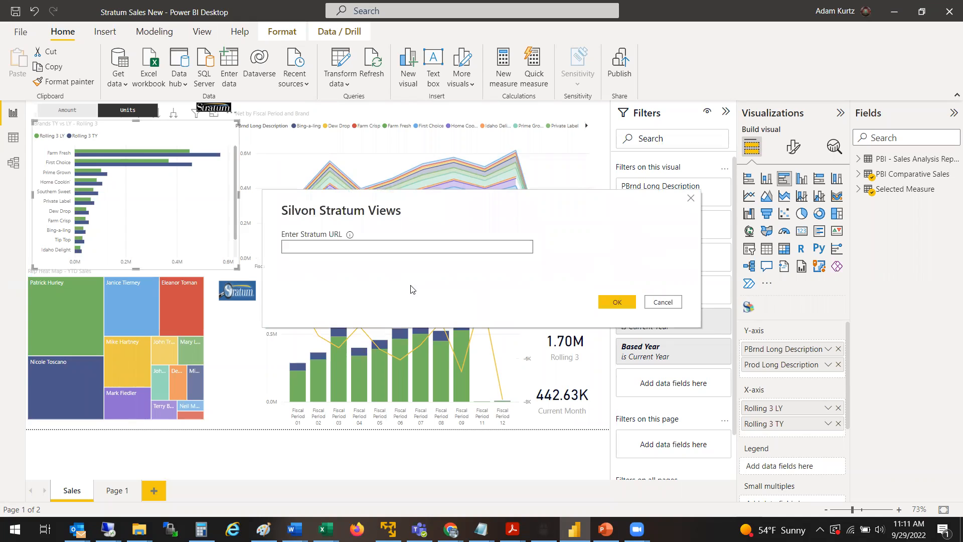
type("http://silvondemo")
type("4")
key("BackSpace")
type("3:55017/")
left_click(615, 303)
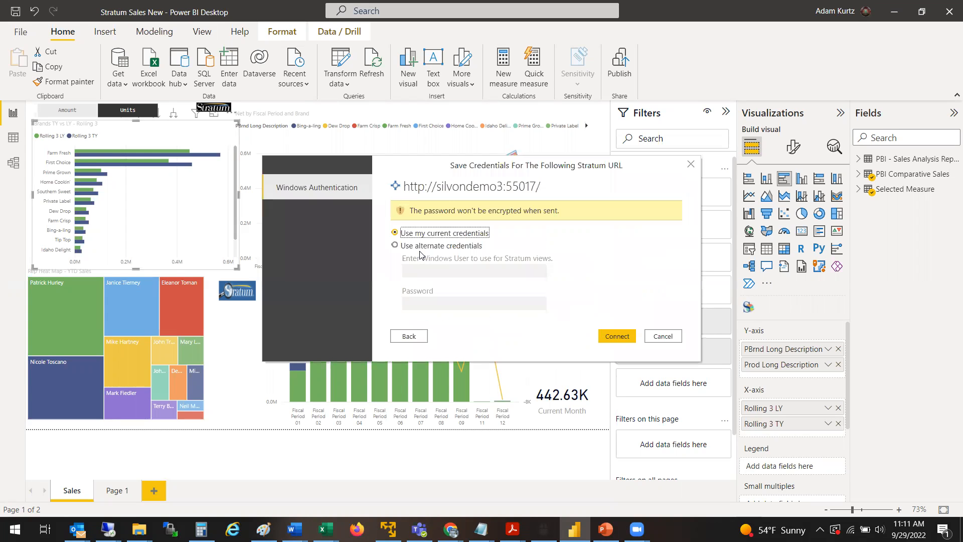
left_click(617, 335)
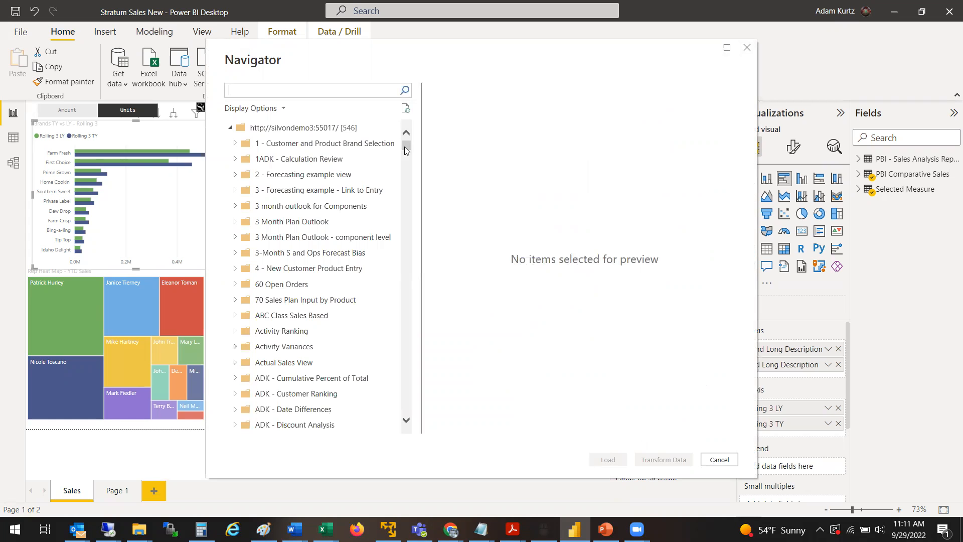
Search the Stratum view list for "power", and replace the search term with "pbi".
mouse_move(405, 148)
left_mouse_down()
mouse_move(403, 265)
mouse_move(409, 133)
left_mouse_up()
type("power")
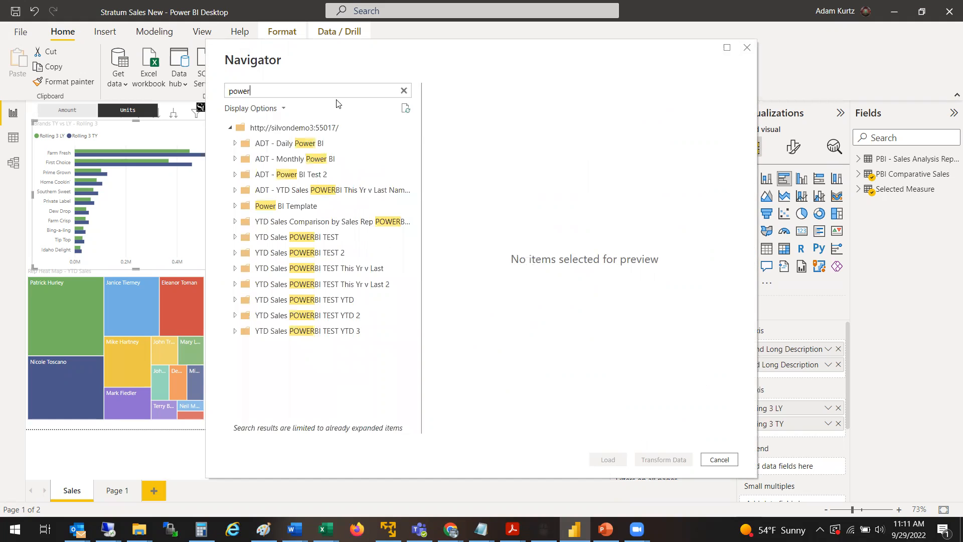
type("bi")
key("BackSpace")
key("BackSpace")
key("BackSpace")
key("BackSpace")
key("BackSpace")
key("BackSpace")
type("bi")
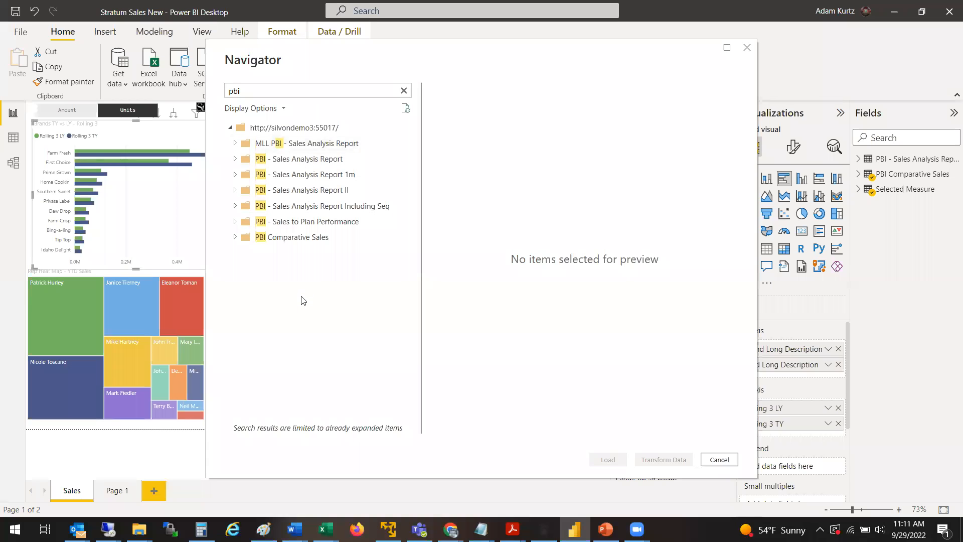
Preview the PBI Comparative Sales table inside its view folder, and close the Navigator without loading it.
left_click(235, 238)
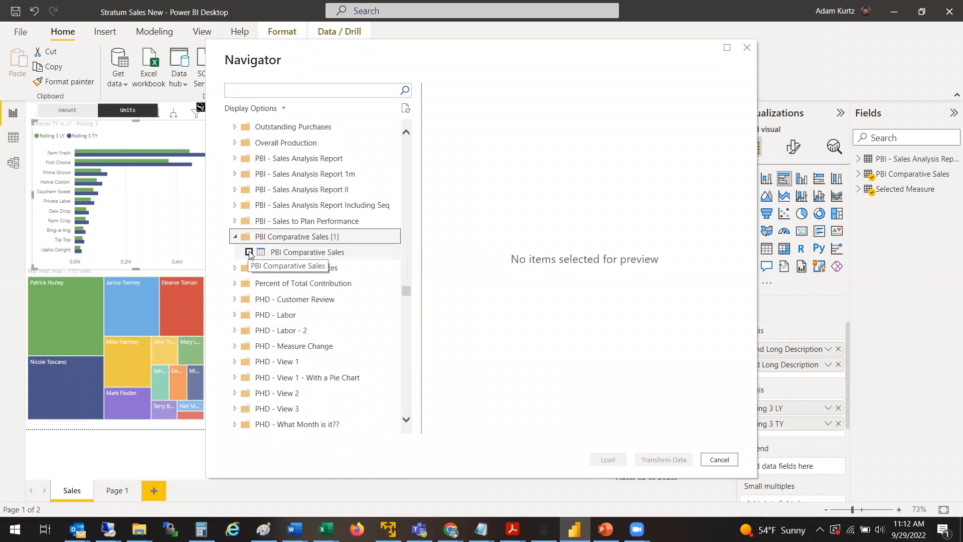
left_click(249, 253)
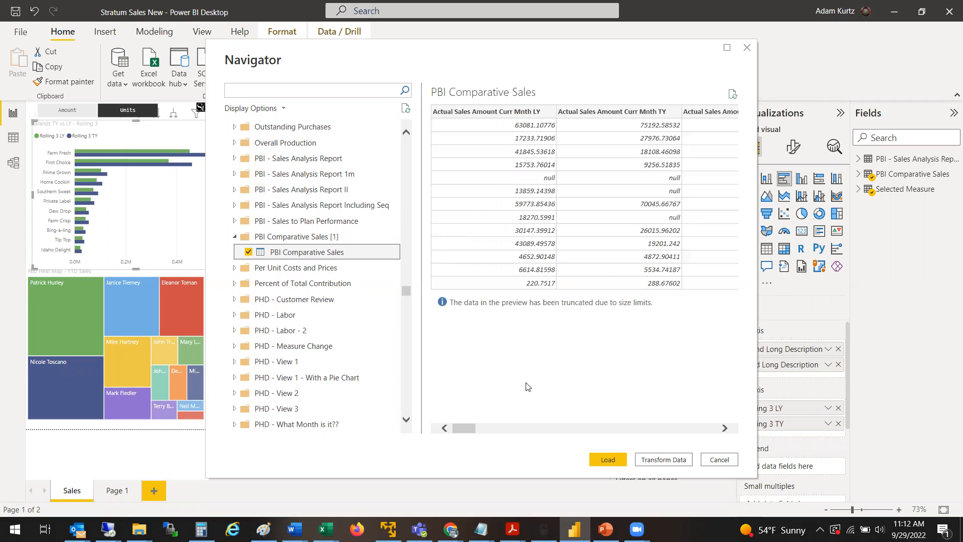
left_click(461, 430)
left_click_drag(510, 426, 415, 400)
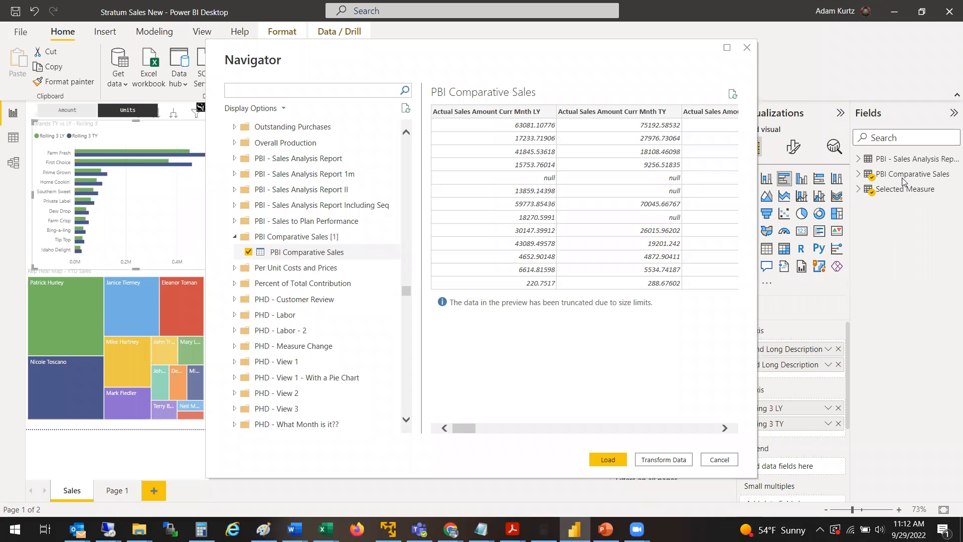
left_click(719, 459)
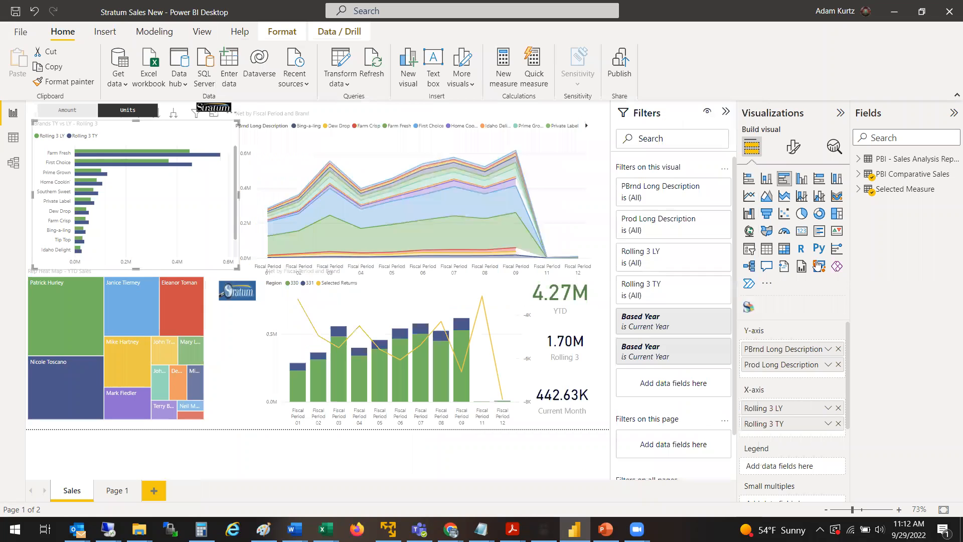
Expand the PBI Comparative Sales table, widen the field list, and review its fields and the Selected Measure table.
left_click(859, 174)
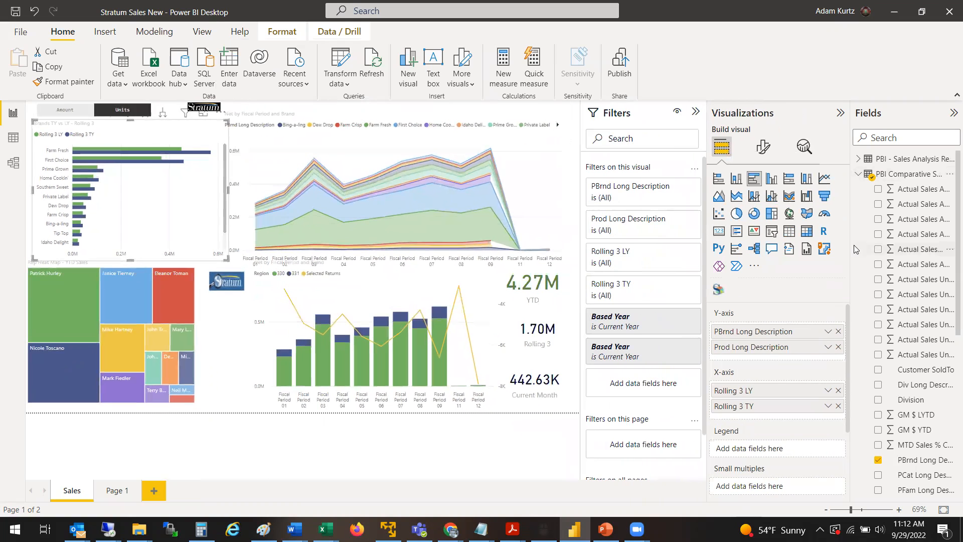
left_click_drag(850, 246, 756, 243)
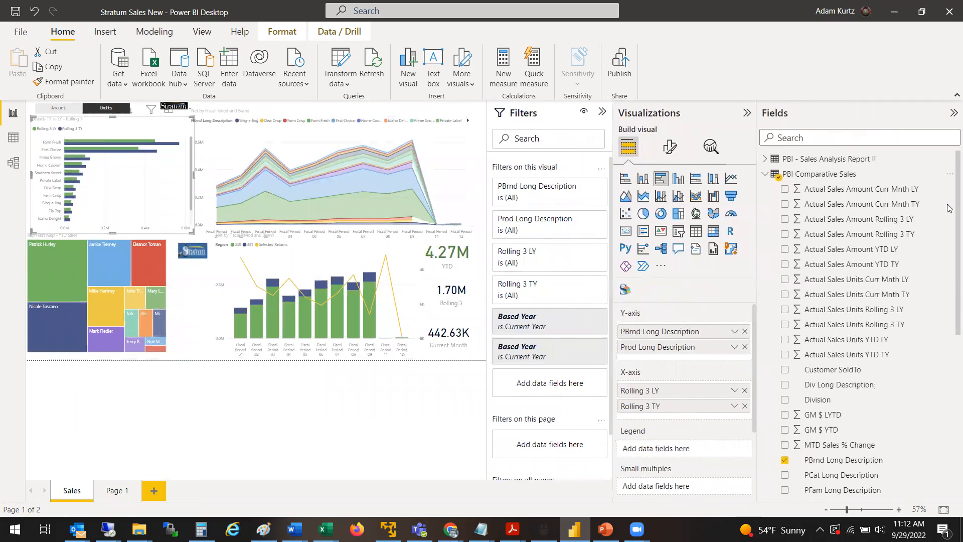
scroll(948, 209, "down", 1)
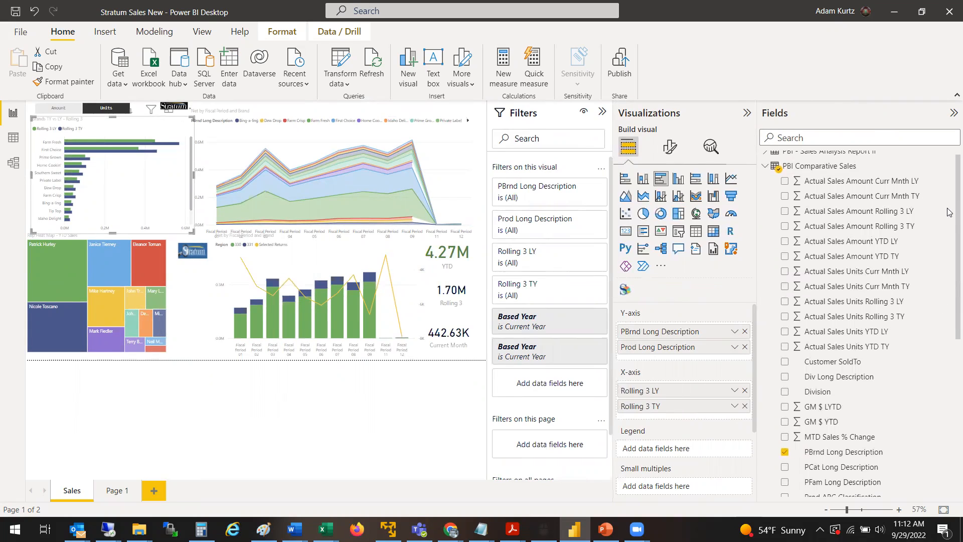
scroll(949, 212, "down", 4)
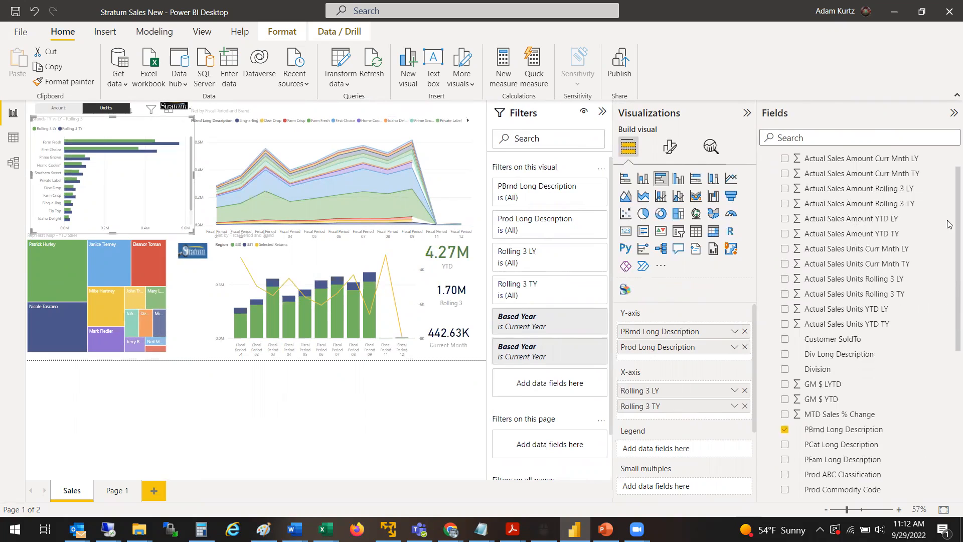
scroll(948, 274, "down", 3)
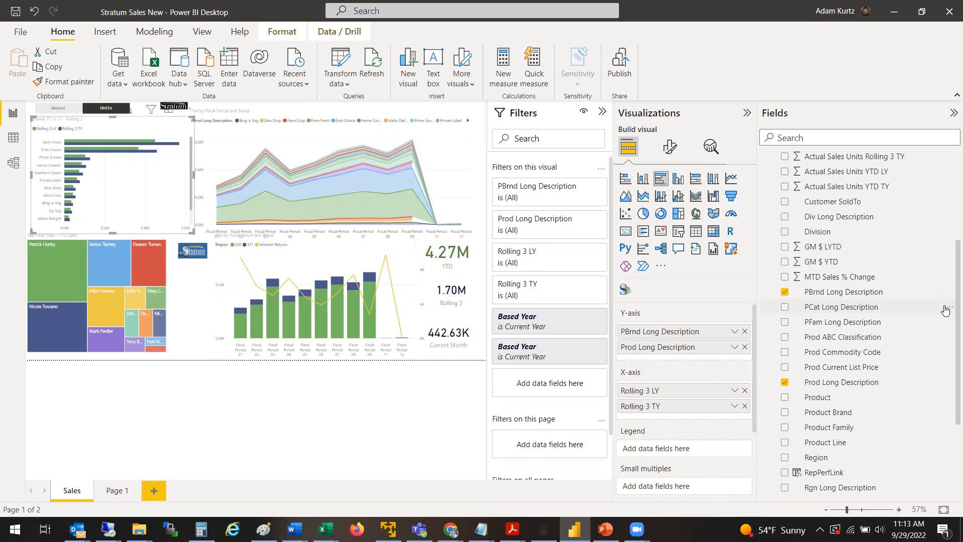
scroll(948, 252, "up", 3)
scroll(948, 252, "up", 3)
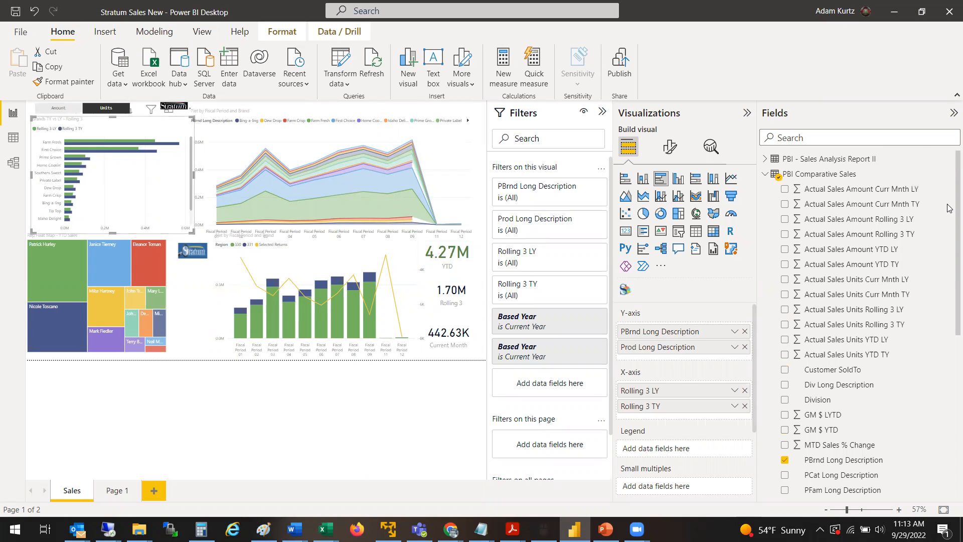
scroll(948, 216, "down", 5)
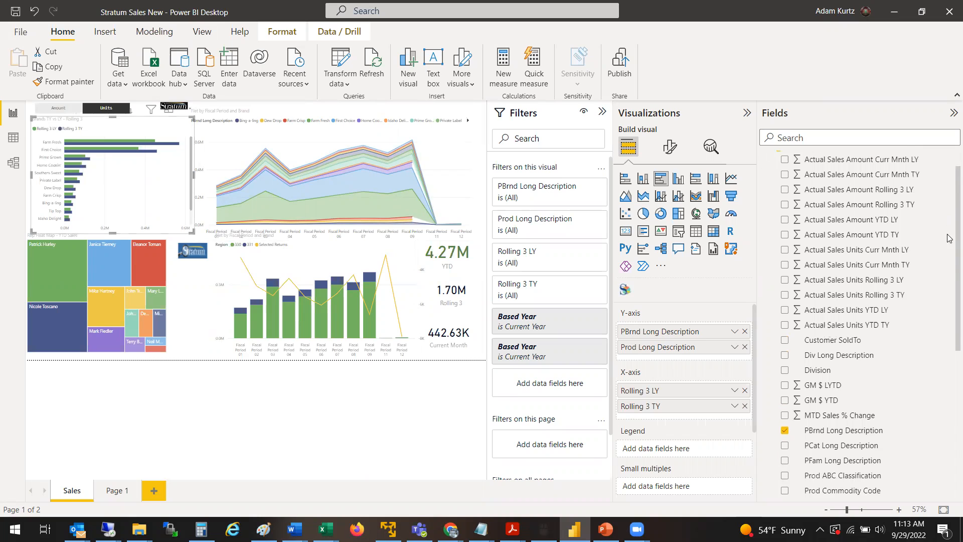
scroll(948, 270, "down", 6)
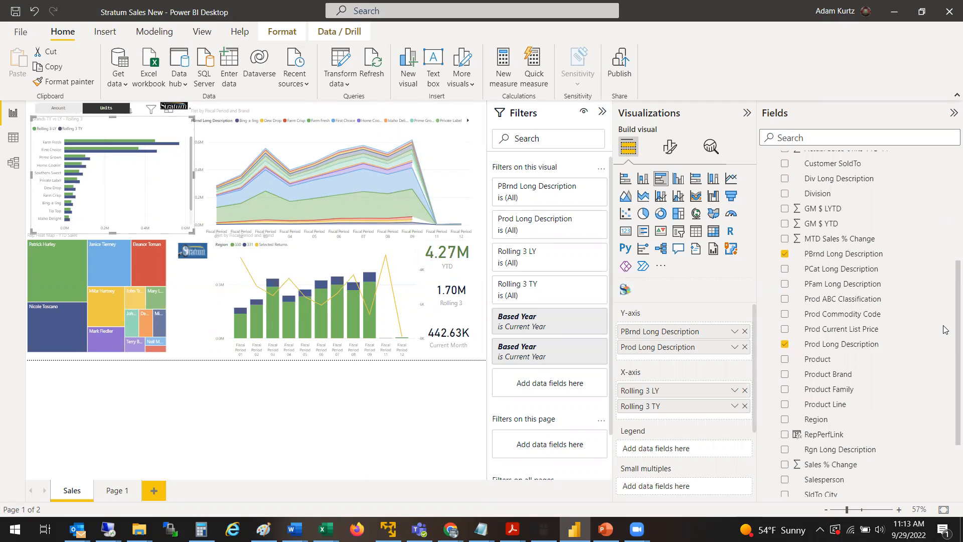
scroll(945, 329, "down", 2)
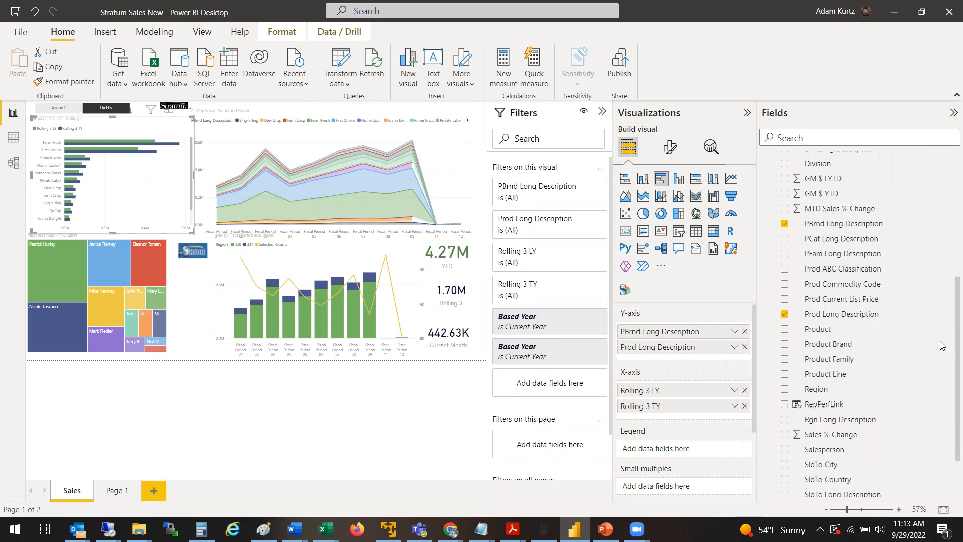
scroll(942, 345, "down", 1)
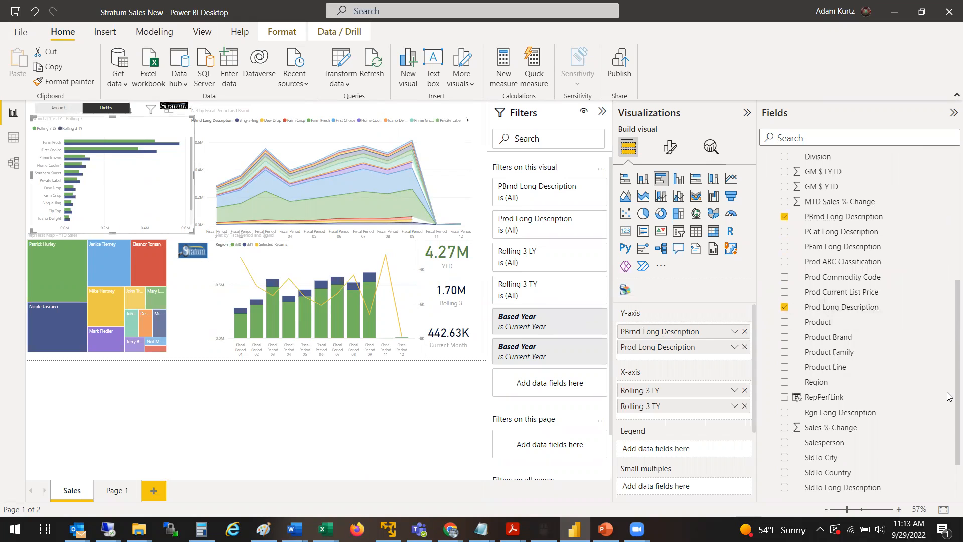
scroll(948, 397, "up", 5)
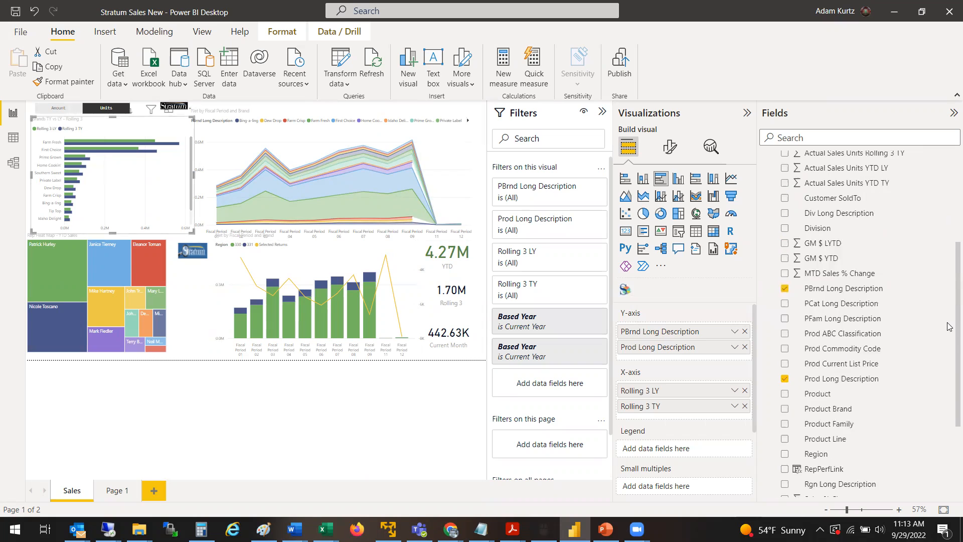
scroll(948, 269, "down", 6)
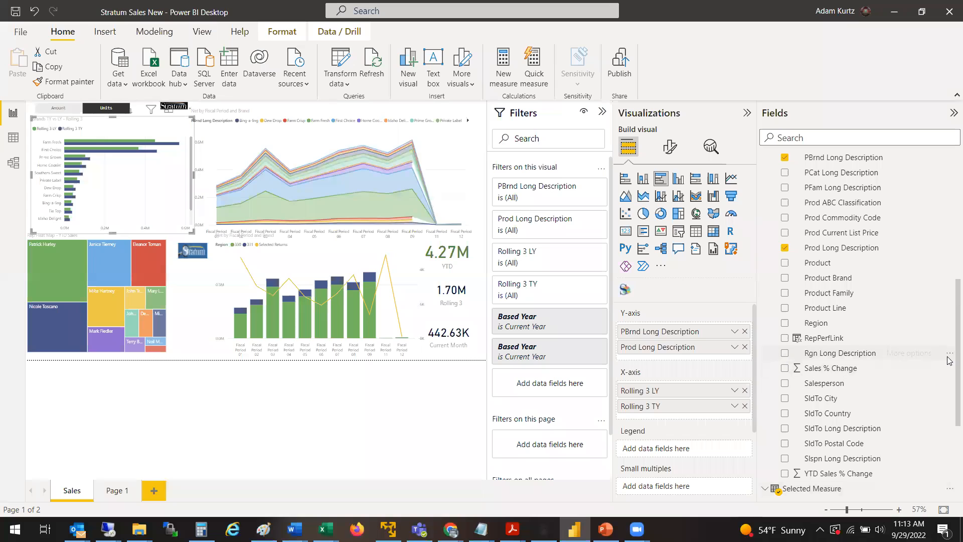
scroll(949, 450, "down", 4)
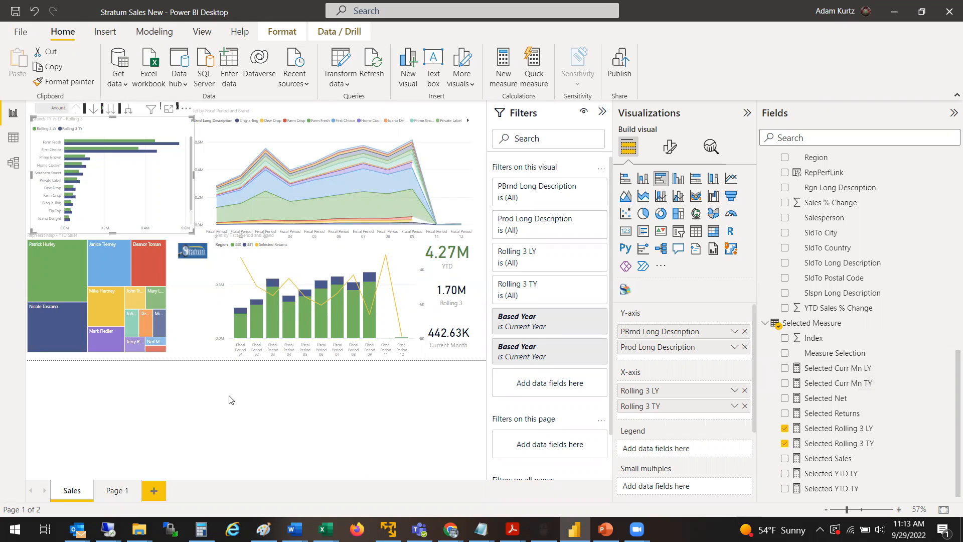
Set the report's measure toggle to Units and narrow the area chart by fiscal period and brand from its right edge.
left_click(219, 363)
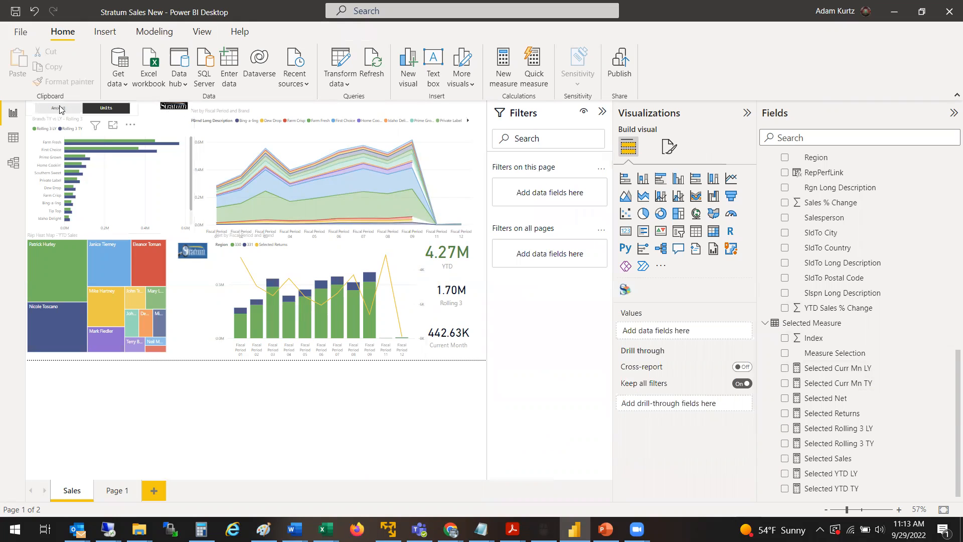
left_click(108, 109)
left_click(464, 204)
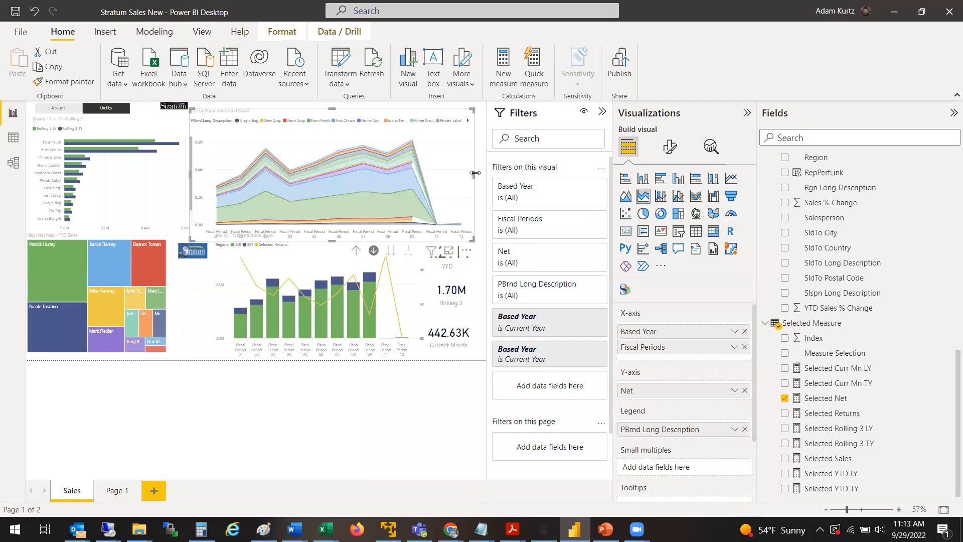
left_click_drag(474, 174, 391, 163)
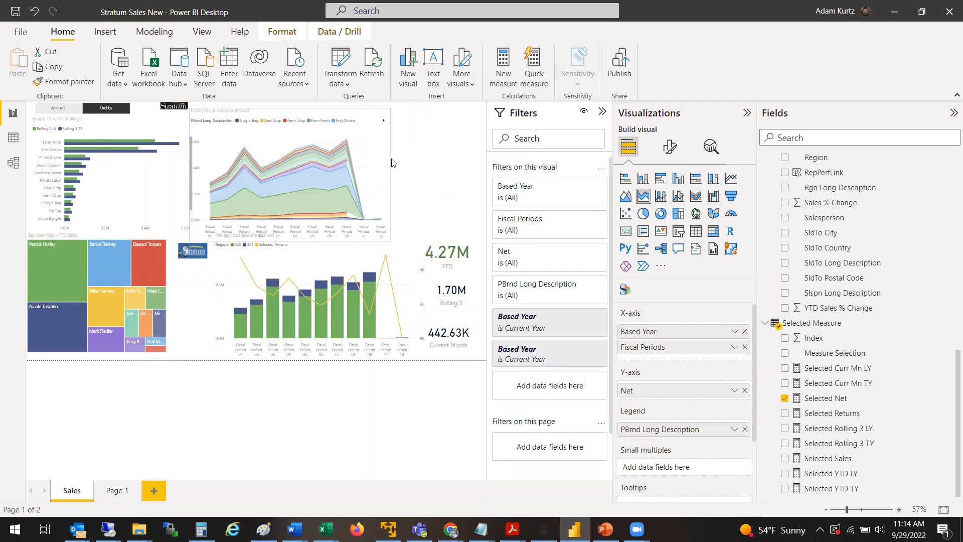
left_click(435, 165)
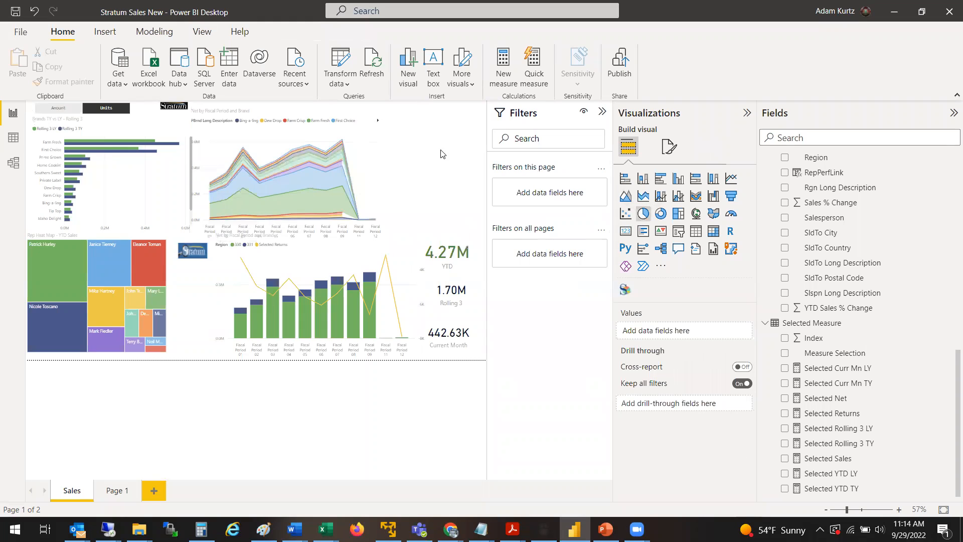
Add a pie chart beside the area chart, widen it, and plot Actual Sales Units YTD TY by PFam Long Description.
left_click(643, 215)
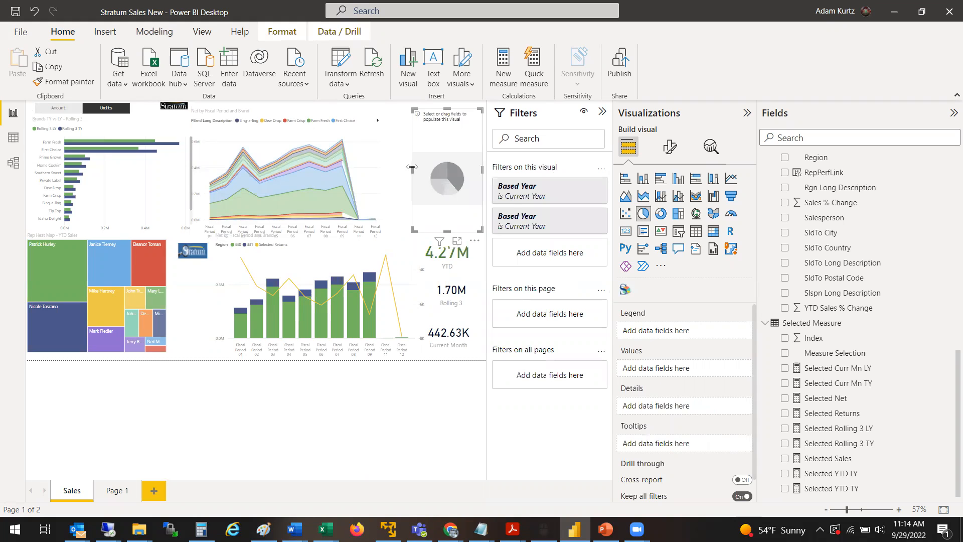
left_click_drag(396, 172, 386, 172)
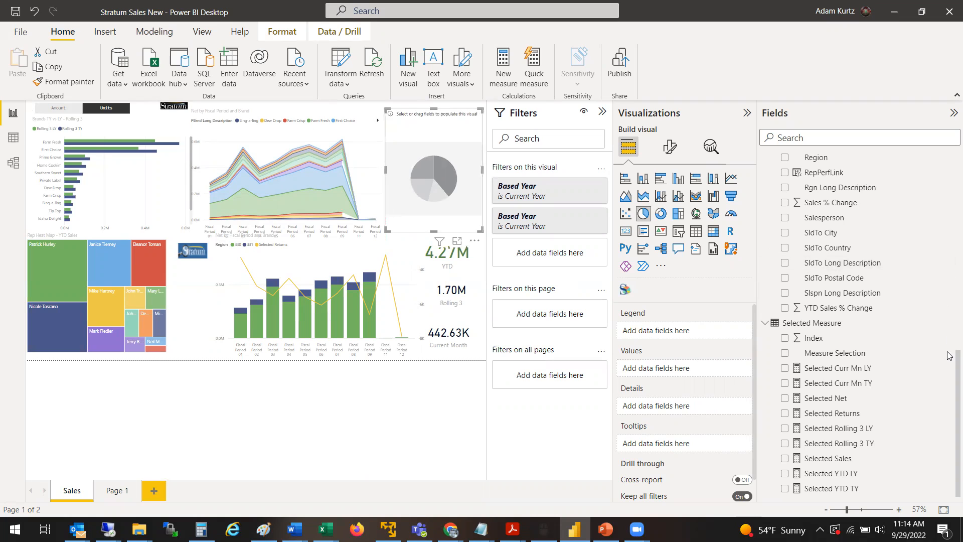
scroll(932, 224, "up", 2)
scroll(933, 224, "up", 8)
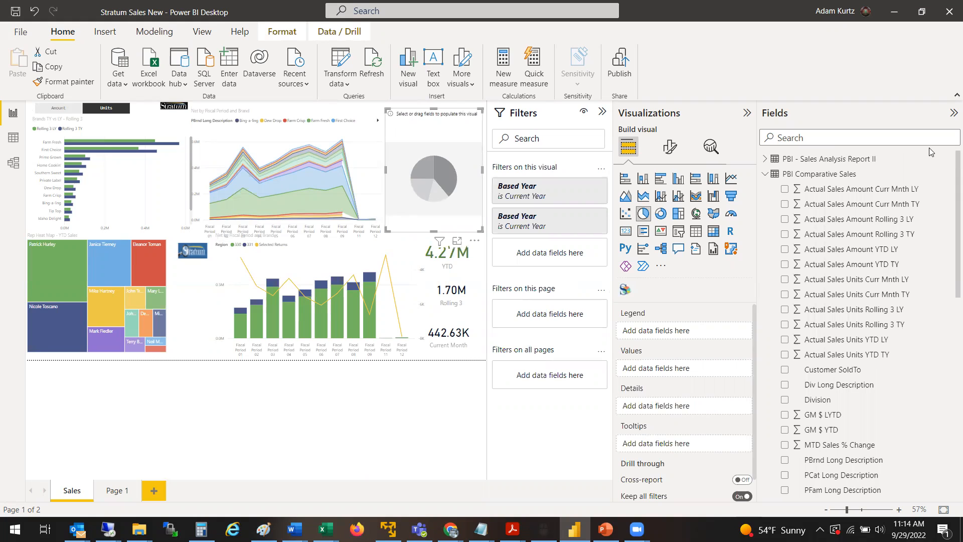
scroll(931, 171, "down", 2)
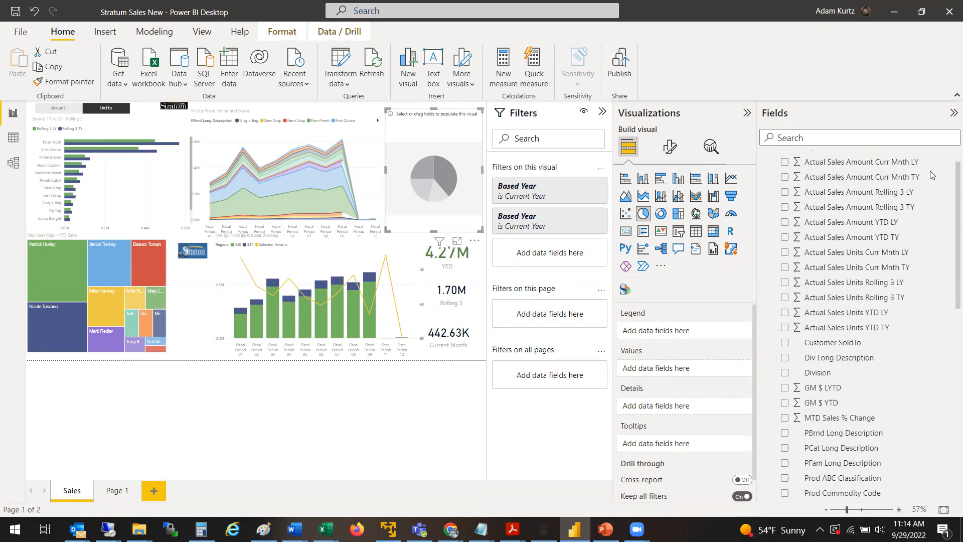
left_click(786, 284)
left_click(786, 282)
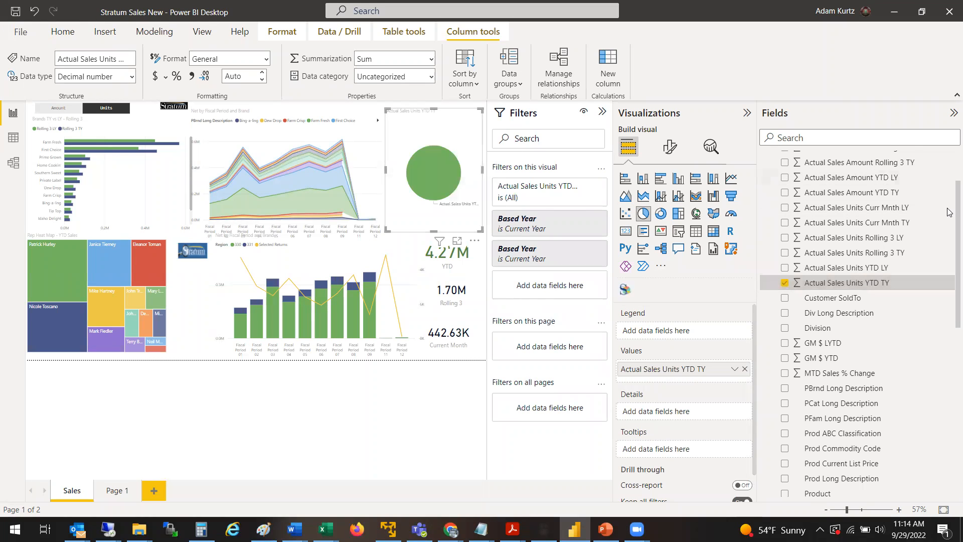
scroll(949, 226, "down", 3)
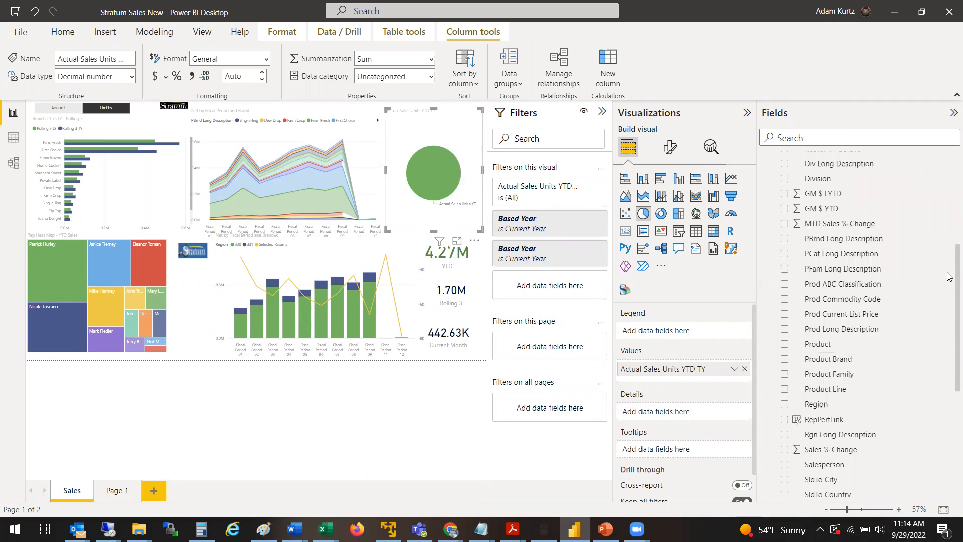
left_click(785, 269)
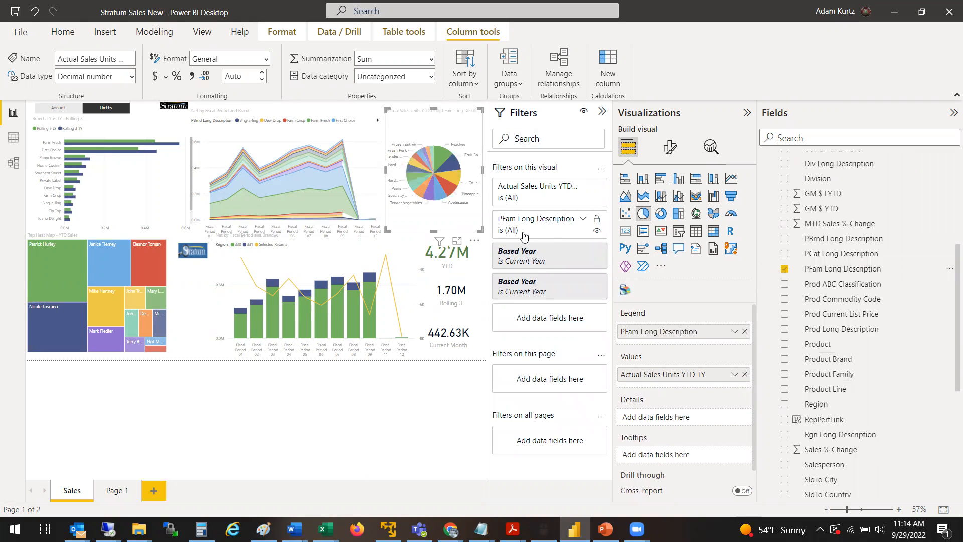
Resize the side panes to enlarge the report canvas and inspect the values of the pie chart's slices.
left_click_drag(489, 316, 496, 316)
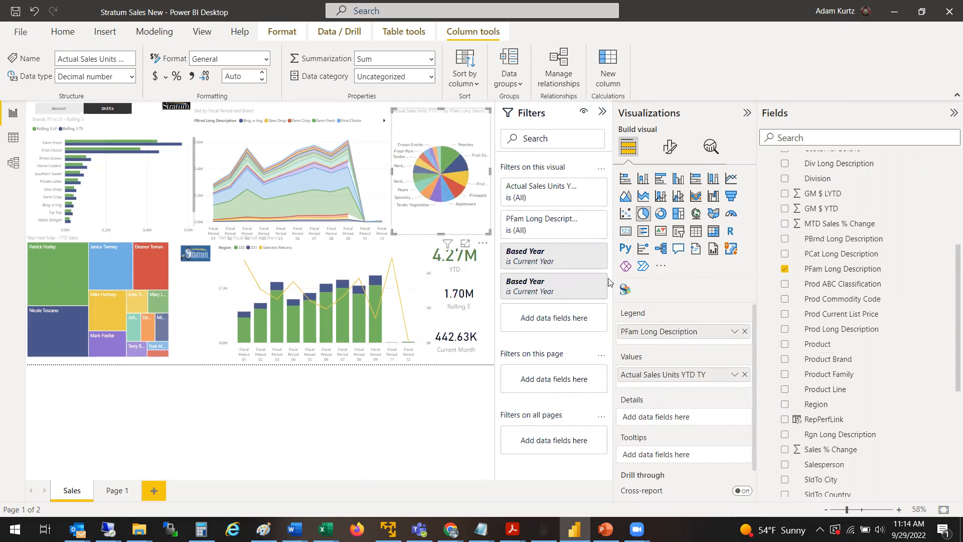
left_click_drag(614, 274, 645, 279)
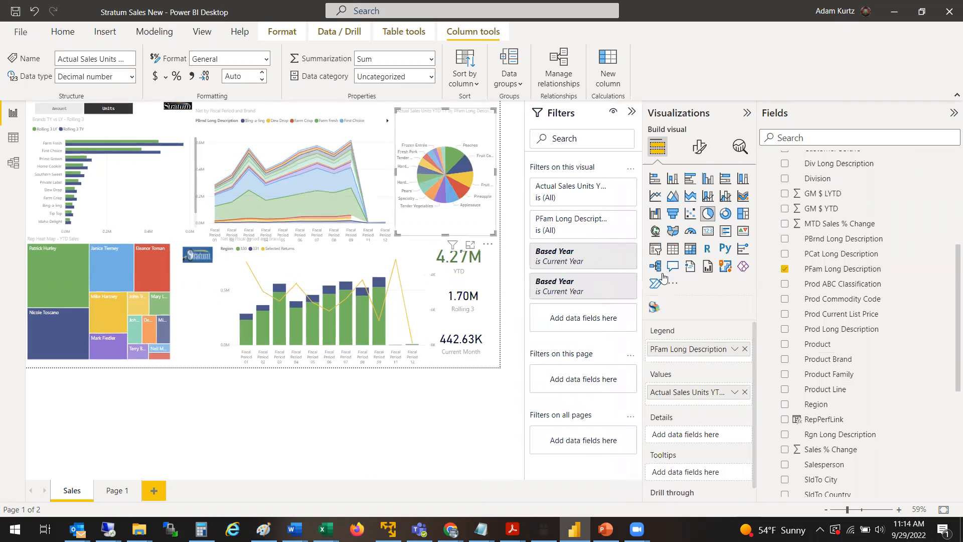
left_click_drag(757, 281, 817, 281)
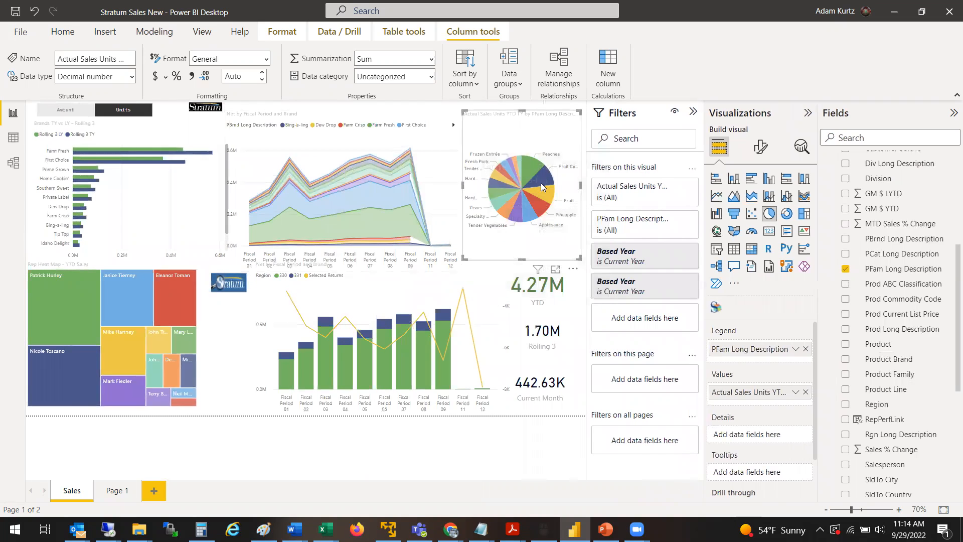
mouse_move(541, 195)
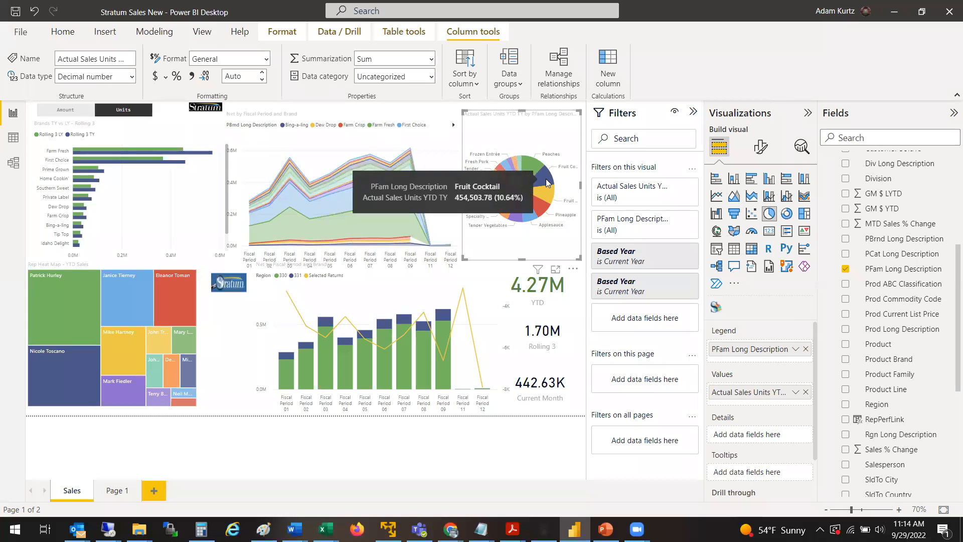
mouse_move(527, 170)
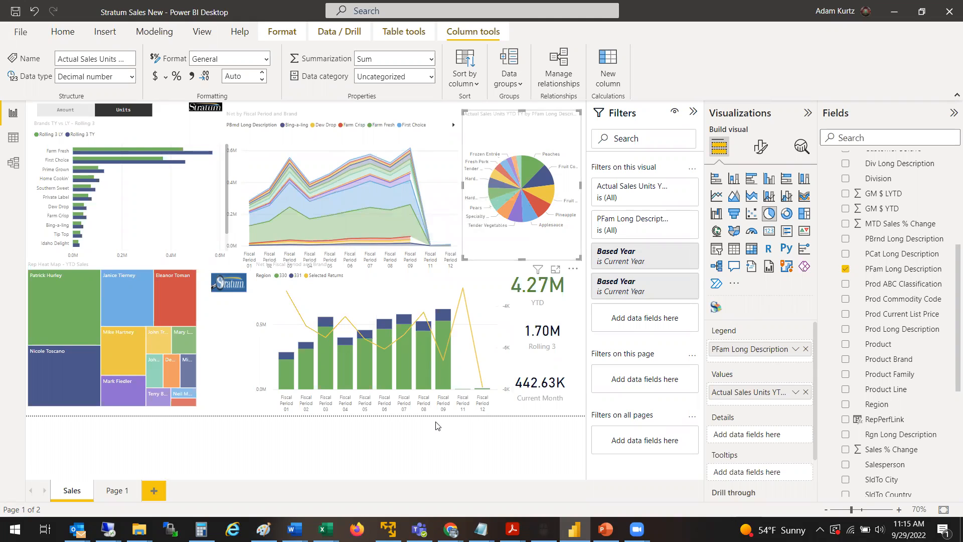
Cross-highlight the report by the Farm Fresh brand, inspect its area chart by fiscal period, and clear the highlight.
left_click(127, 149)
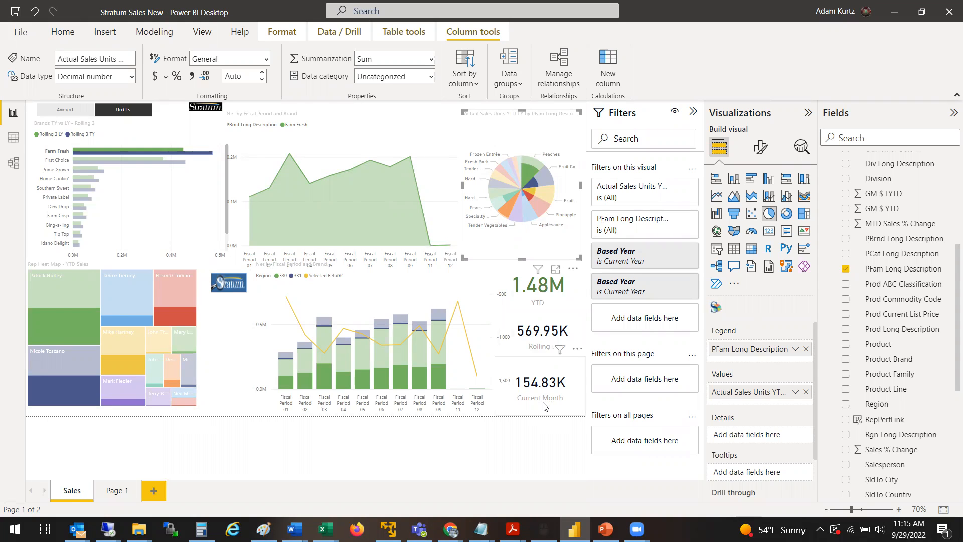
mouse_move(331, 203)
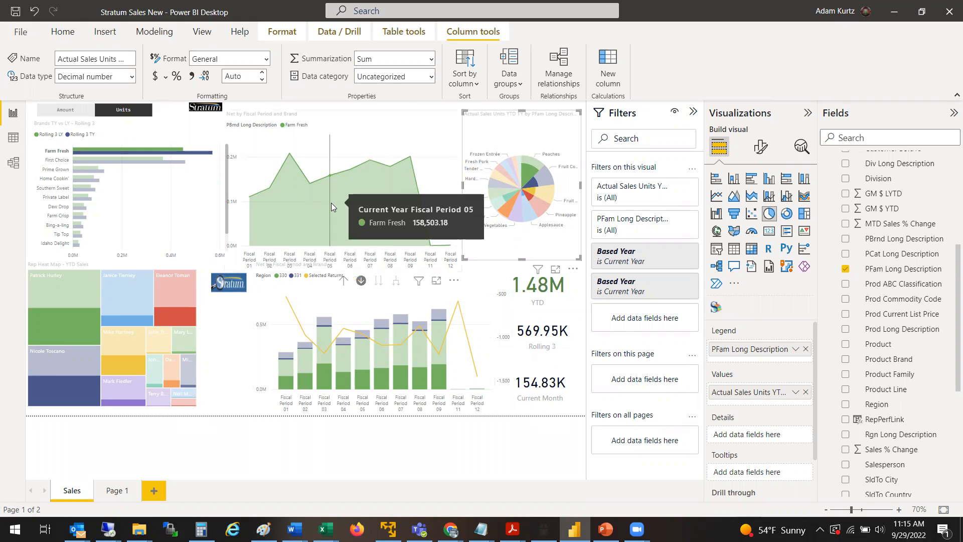
left_click(101, 152)
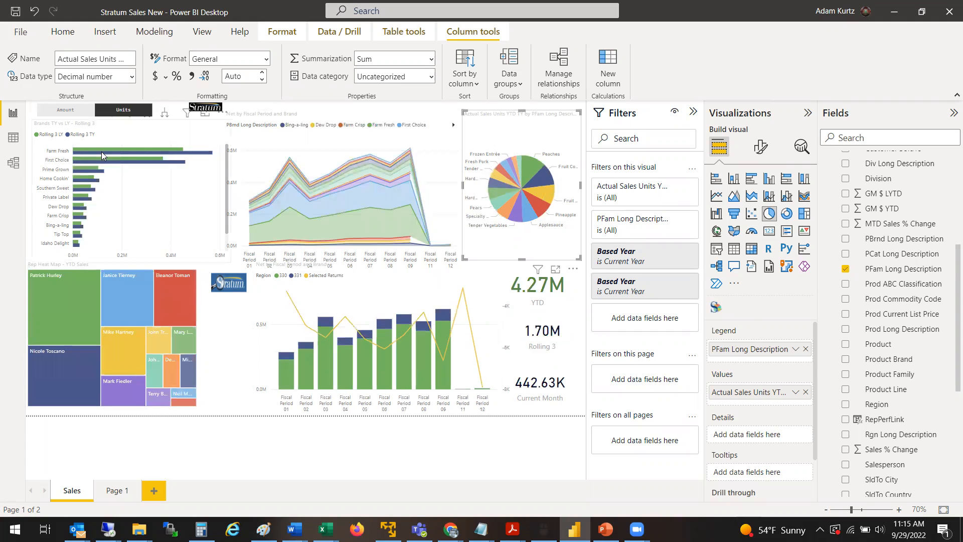
Turn on drill-down for the brand bar chart, drill into Farm Fresh to view its products, and drill back up.
left_click(184, 133)
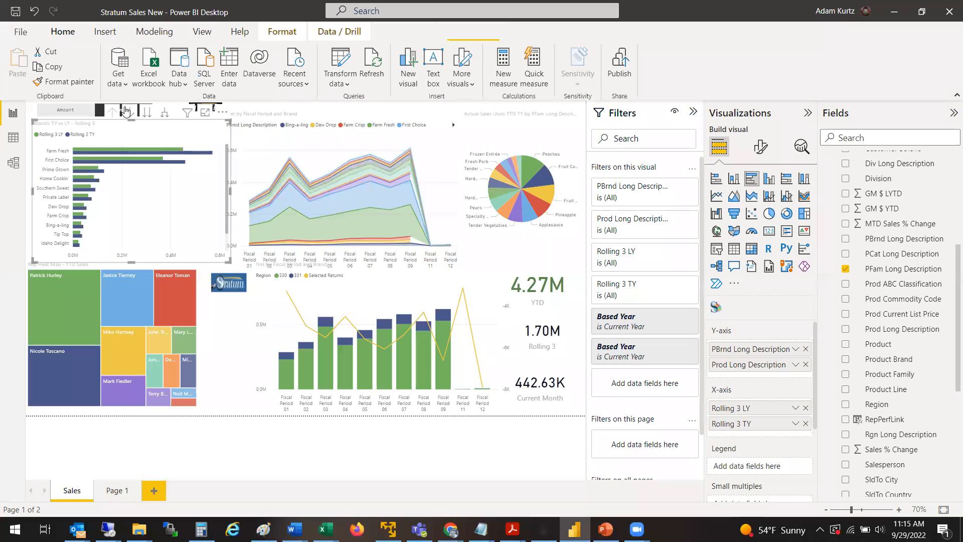
left_click(110, 152)
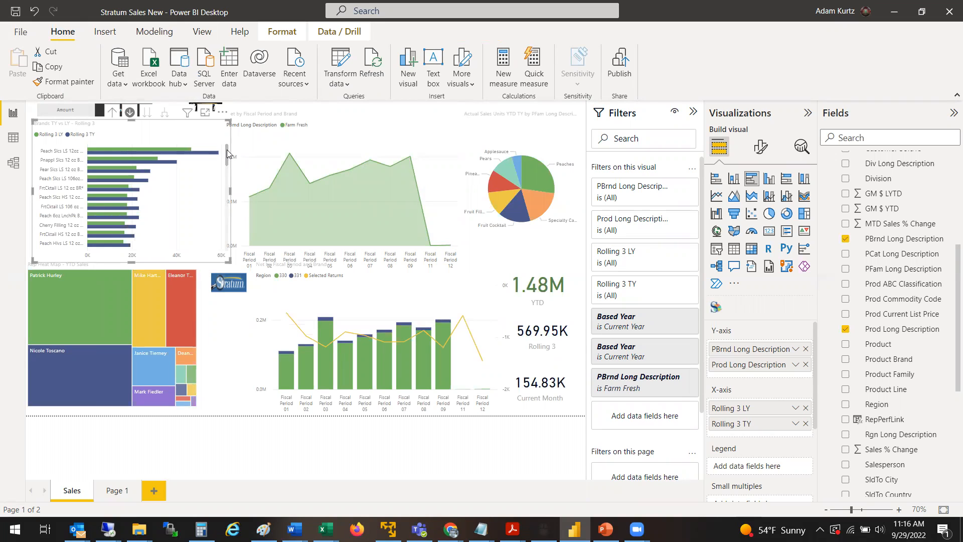
mouse_move(227, 150)
left_mouse_down()
mouse_move(226, 218)
mouse_move(231, 146)
left_mouse_up()
left_click(114, 114)
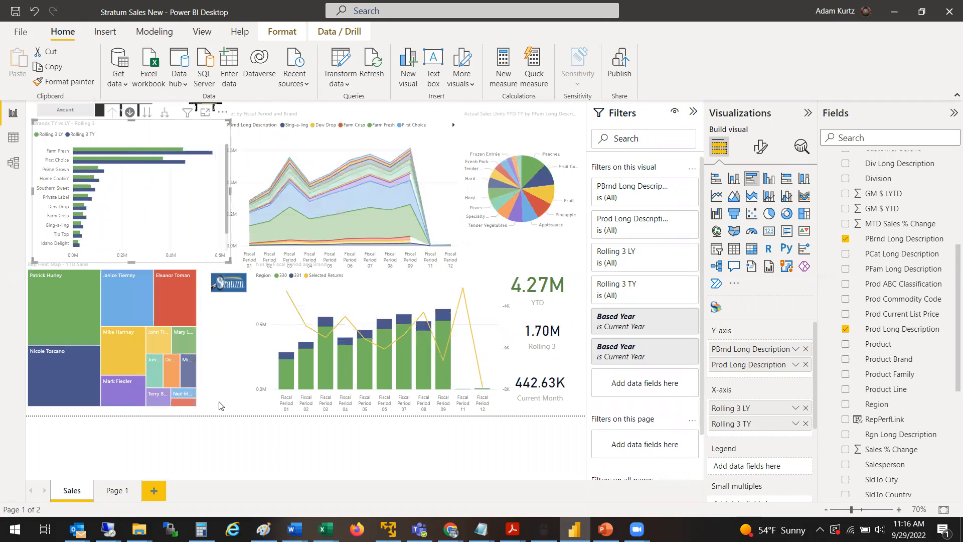
Trigger the Stratum link visual beside the treemap, check its target address, and cancel opening the browser.
left_click(257, 451)
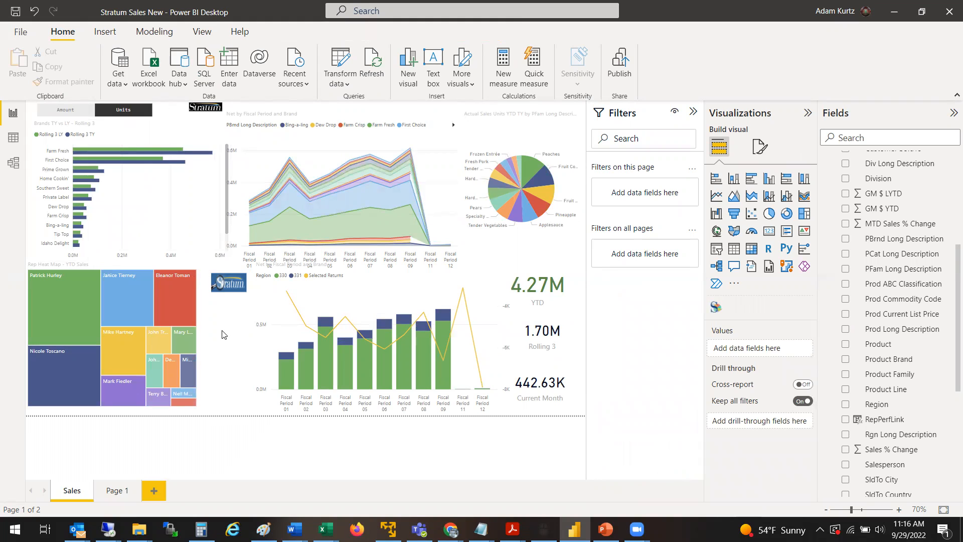
left_click(231, 295, "ctrl")
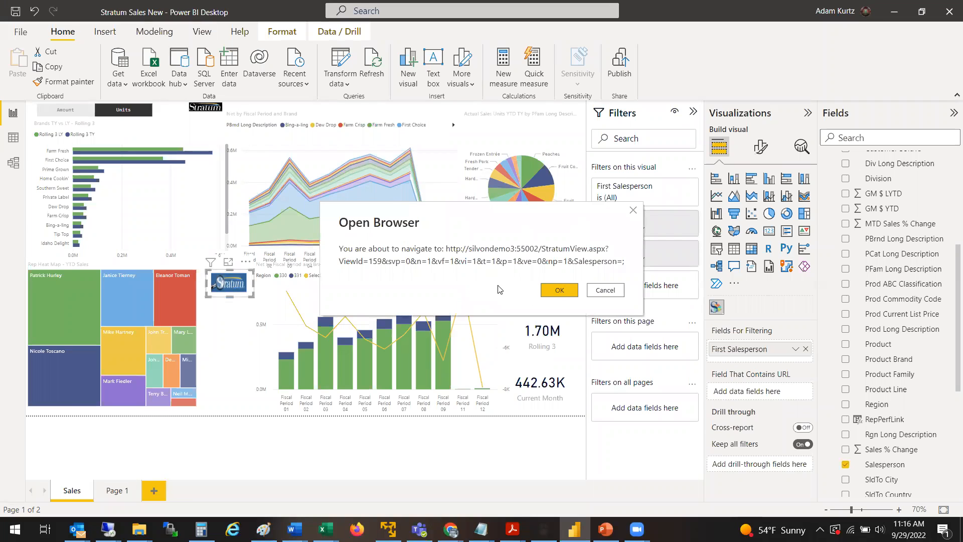
left_click(611, 292)
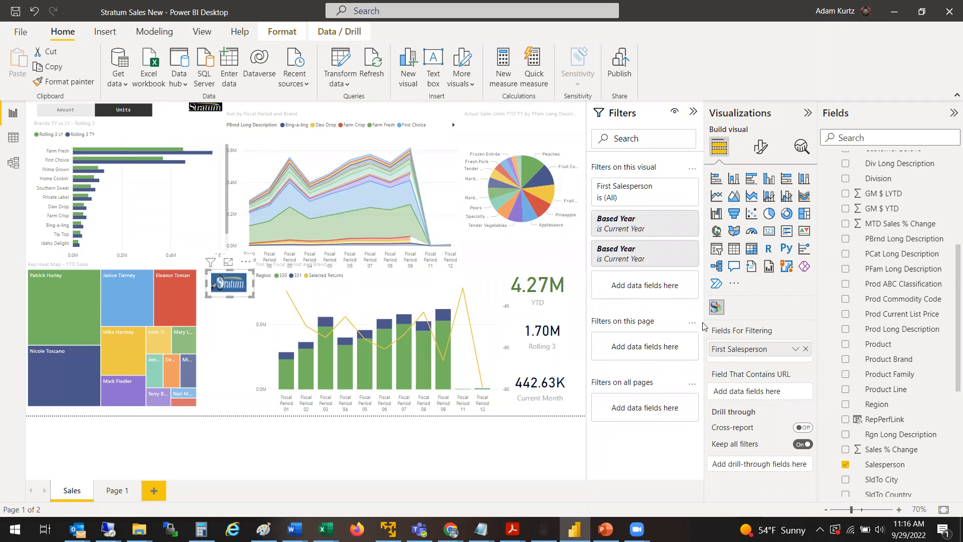
Widen the visualization settings and review the Stratum link visual's Stratum Details, including its Stratum URL and View Id.
left_click_drag(706, 313, 664, 314)
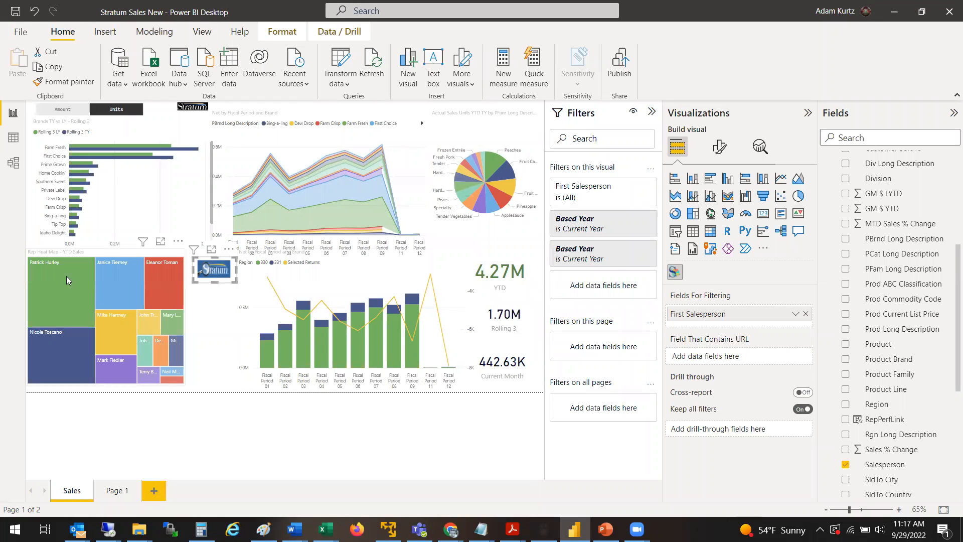
mouse_move(62, 275)
mouse_move(65, 350)
left_click(718, 148)
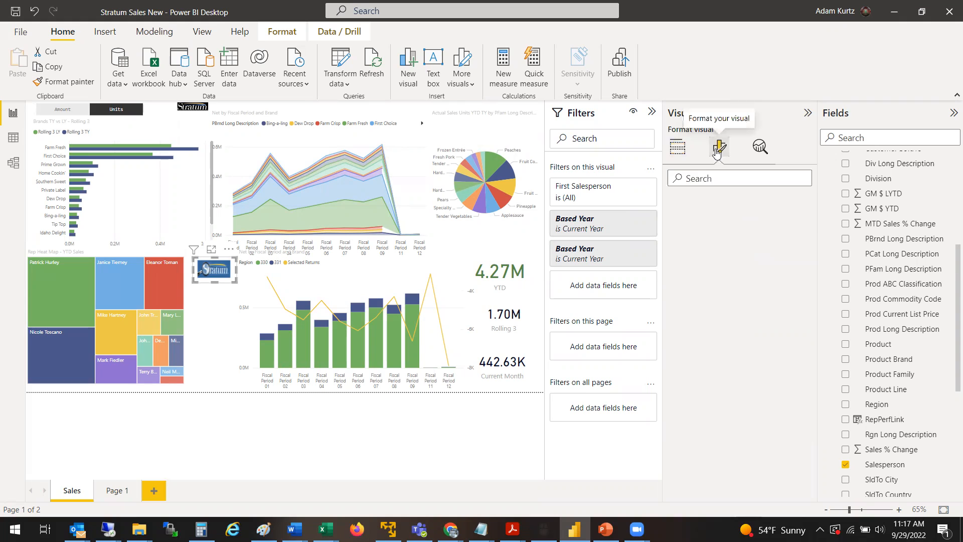
left_click(698, 234)
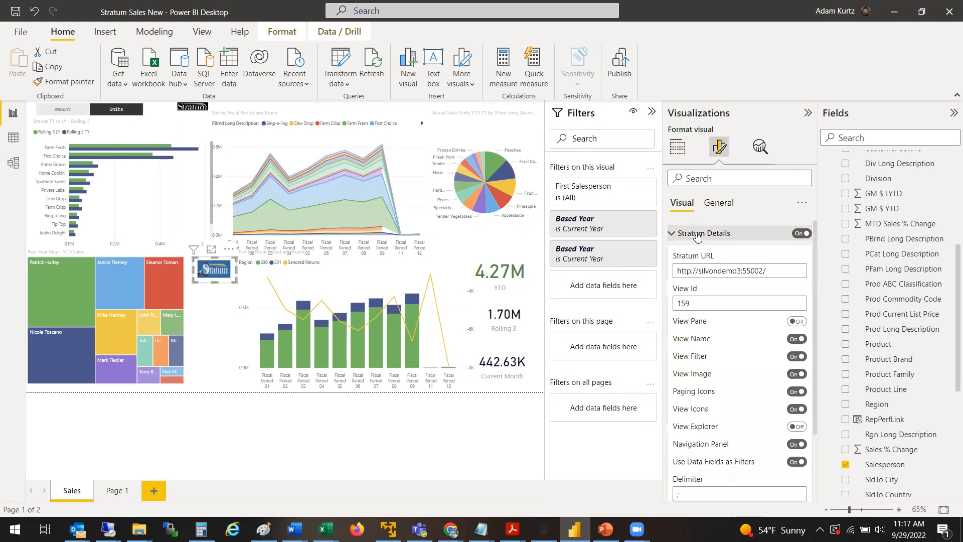
left_click_drag(701, 308, 668, 309)
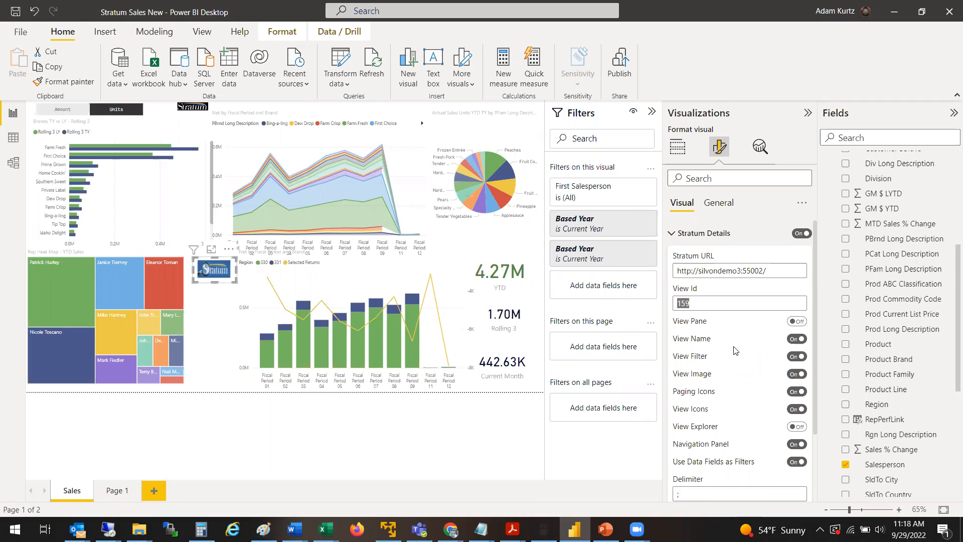
left_click(224, 333)
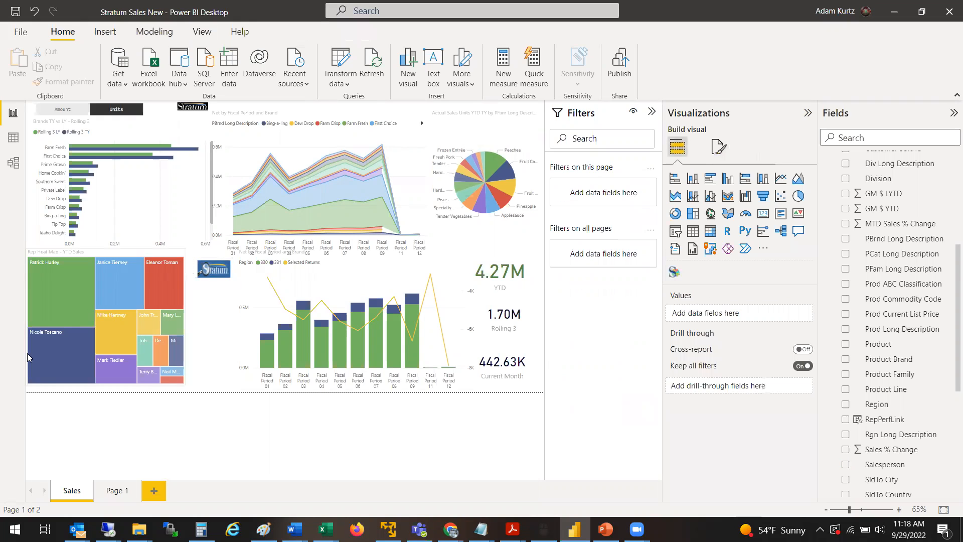
Filter the report by the largest salesperson tile in the treemap and open the linked Stratum view in the browser.
left_click(58, 279)
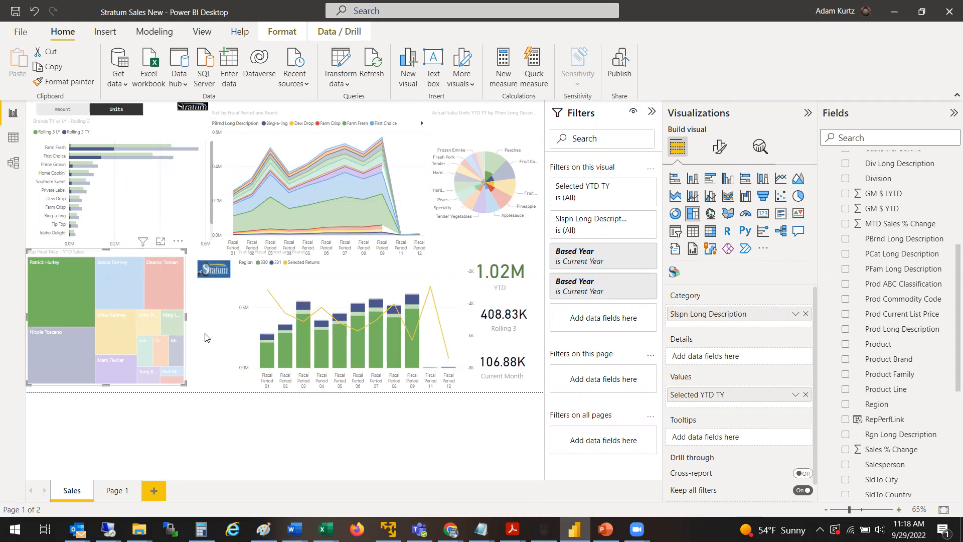
left_click(214, 272)
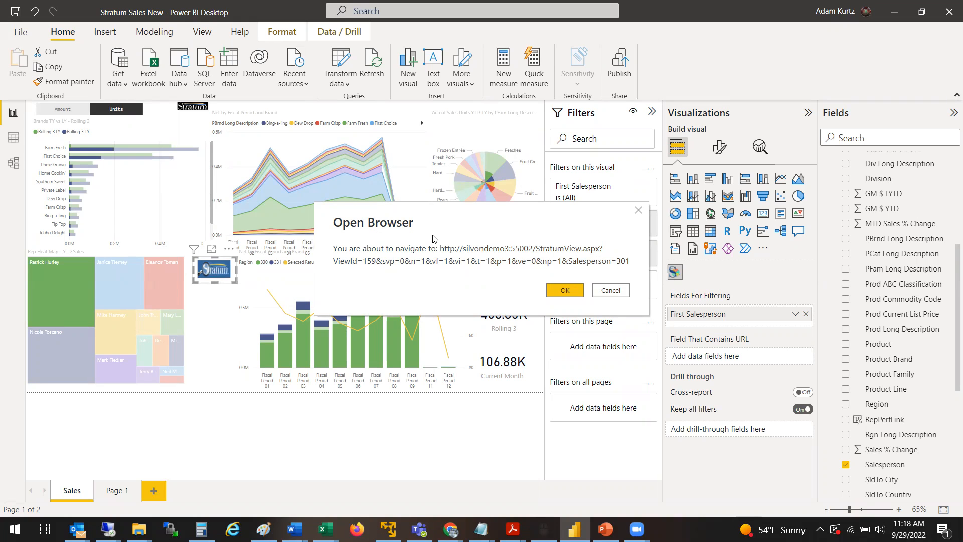
left_click(556, 289)
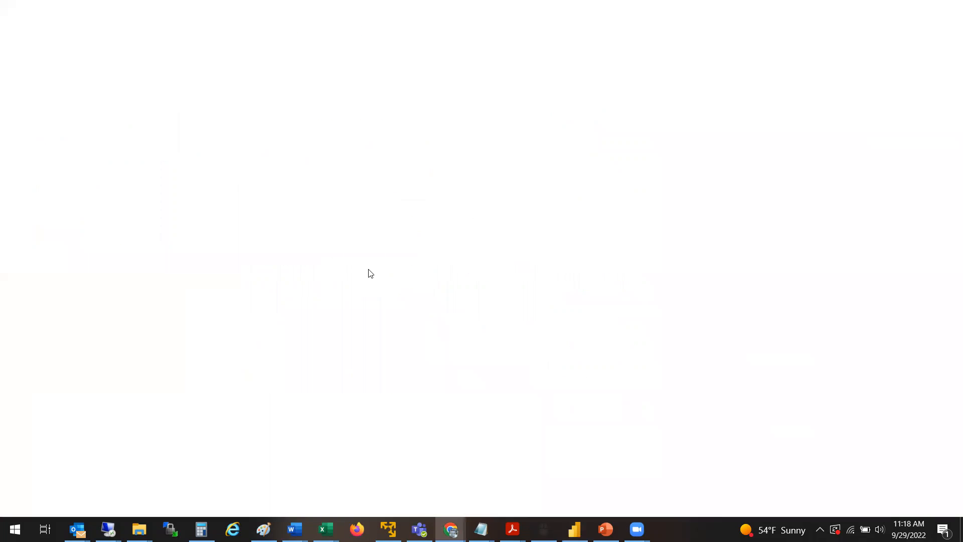
Sign in to the Stratum site with the account username and password.
type("saladk")
key("Tab")
type("••••••")
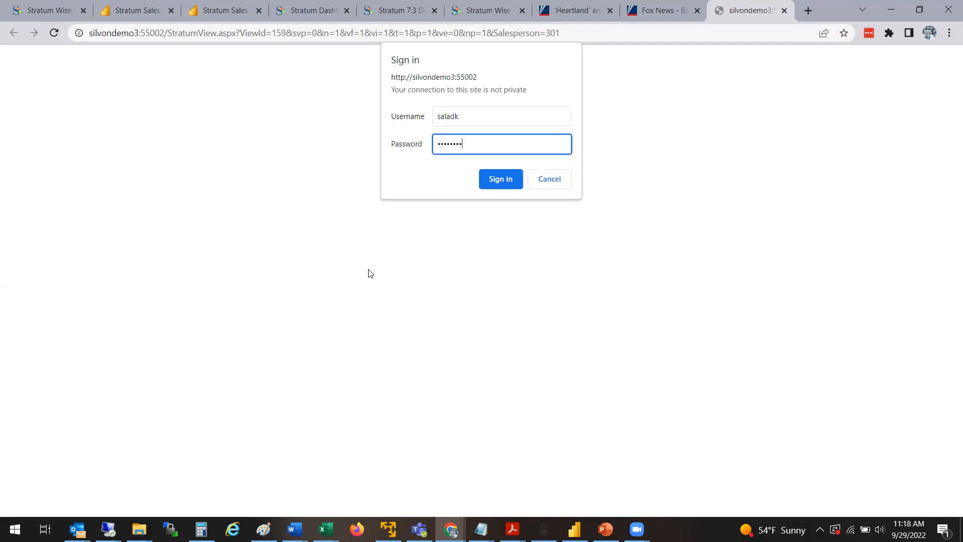
type("••••")
key("Return")
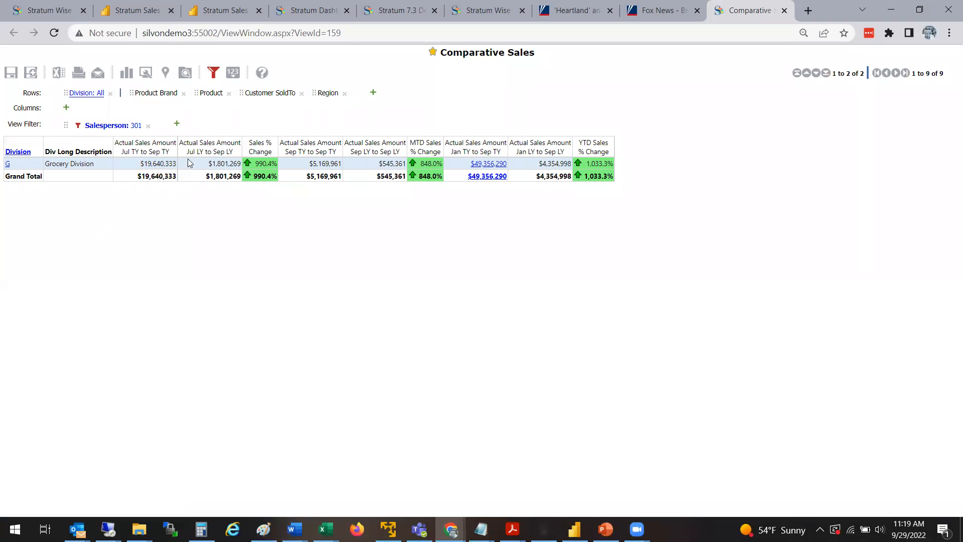
Drill division G down to its product brands and sort them by Actual Sales Amount Jan TY to Sep TY, descending.
mouse_move(212, 92)
left_mouse_down()
mouse_move(18, 156)
mouse_move(214, 125)
mouse_move(196, 95)
left_mouse_up()
left_click(8, 163)
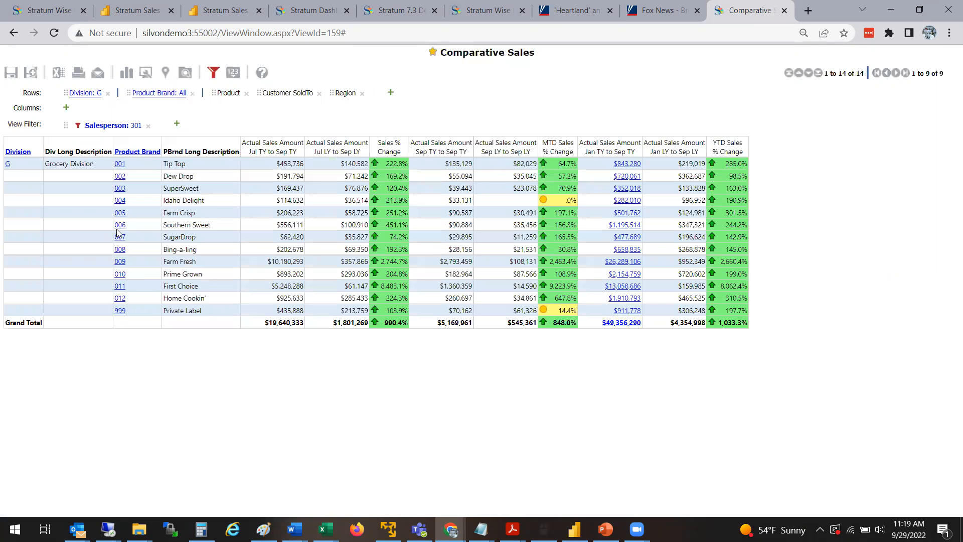
right_click(585, 150)
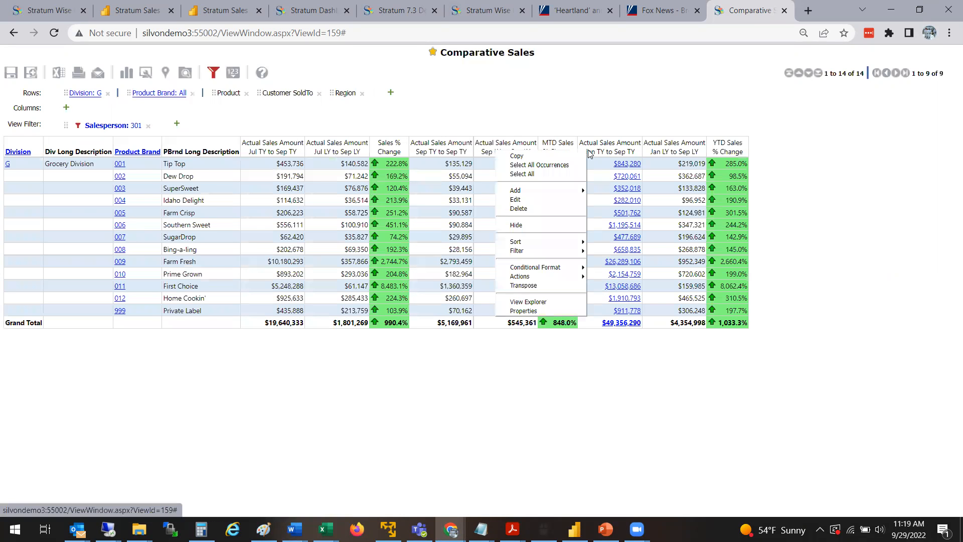
left_click(596, 253)
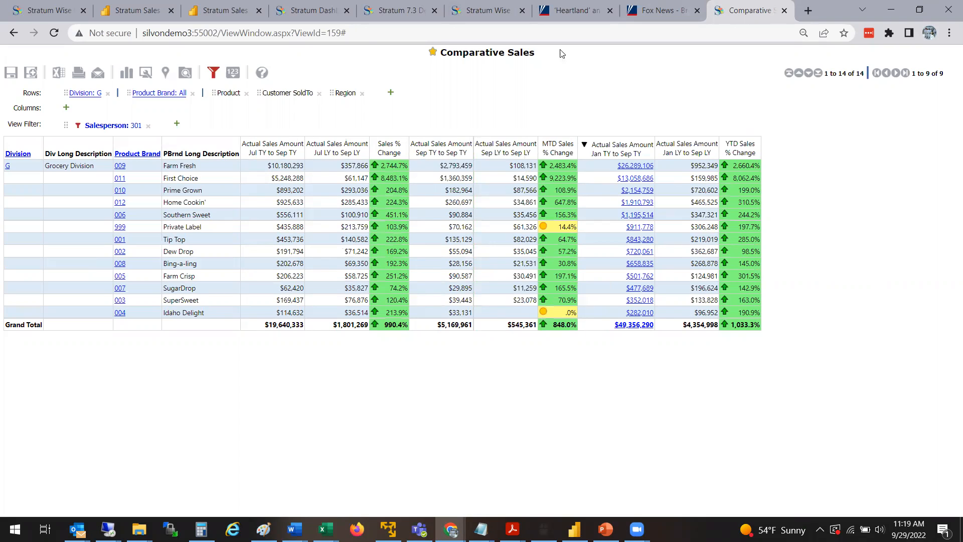
Drill the Farm Fresh product brand (009) down to its individual products in the Comparative Sales view.
left_click(130, 159)
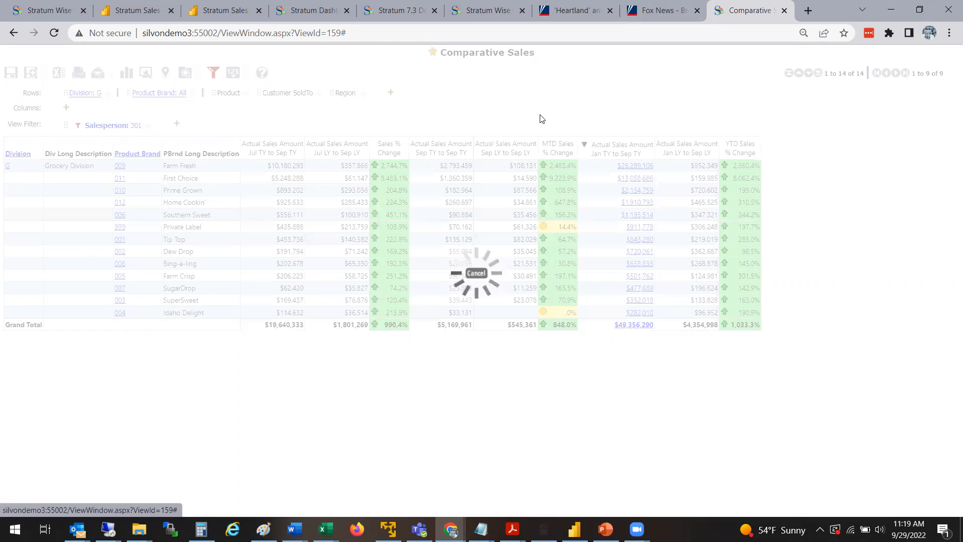
left_click_drag(954, 128, 939, 96)
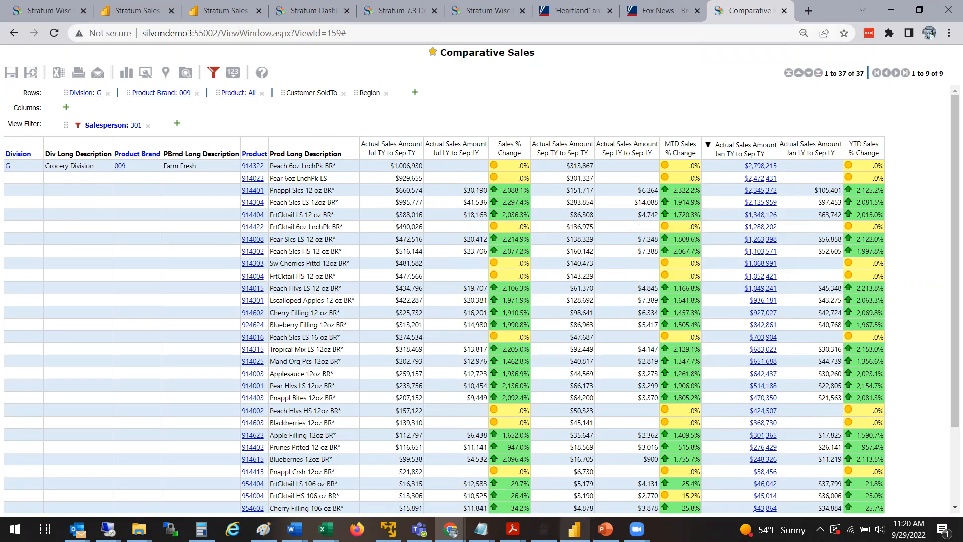
Switch to Power BI Desktop, filter the report by the second-largest salesperson tile in the treemap, and open the linked Stratum view.
left_click(574, 529)
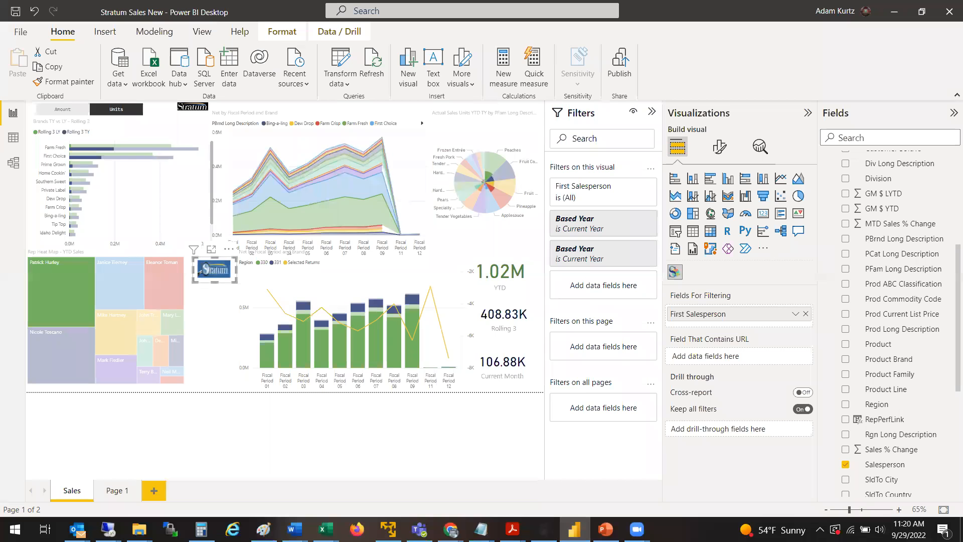
left_click(60, 341)
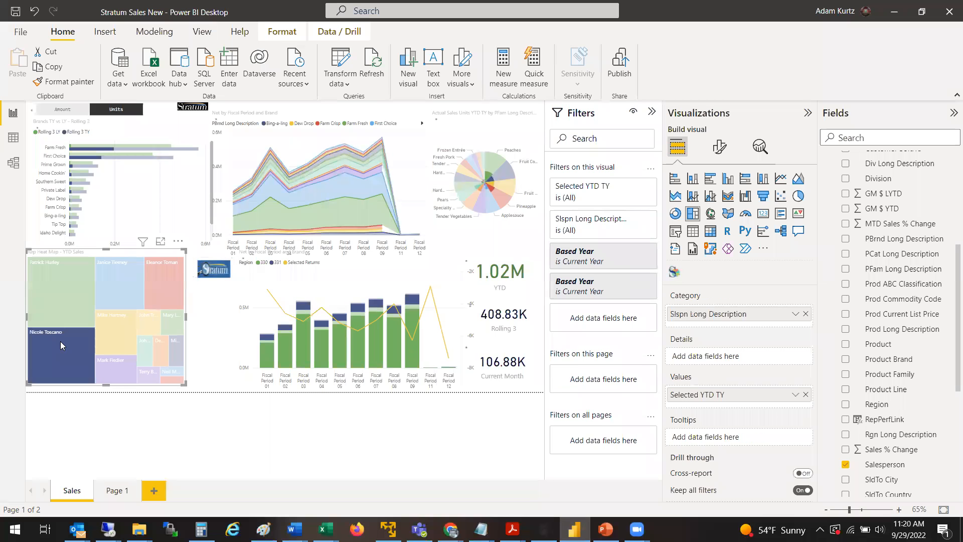
left_click(213, 274)
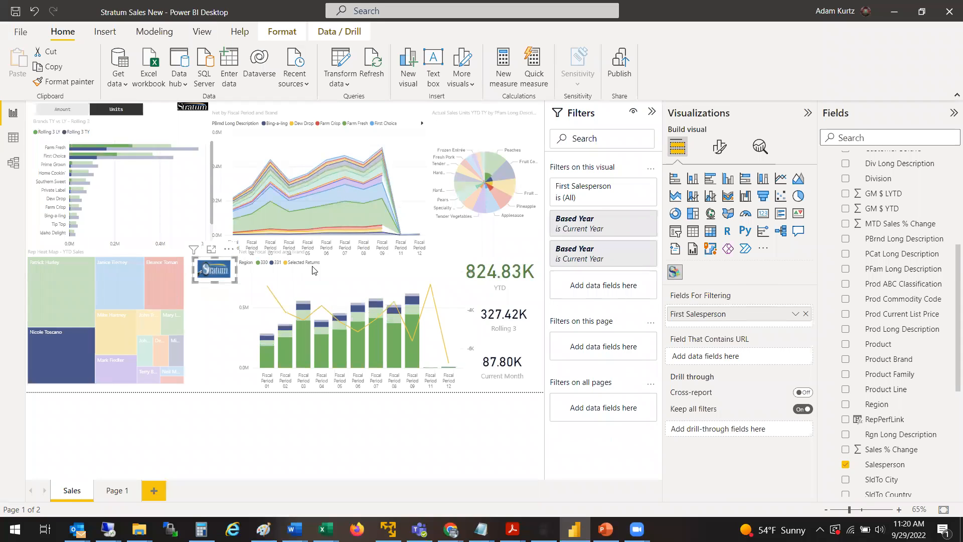
left_click(565, 290)
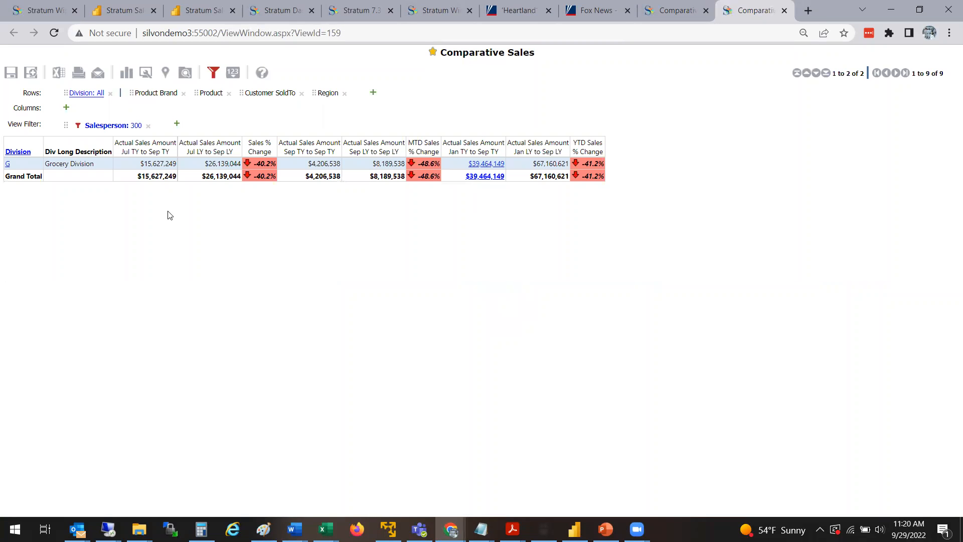
Drill division G down to product brands in the new view and return the salesperson 301 view to product brand level for comparison.
left_click(10, 166)
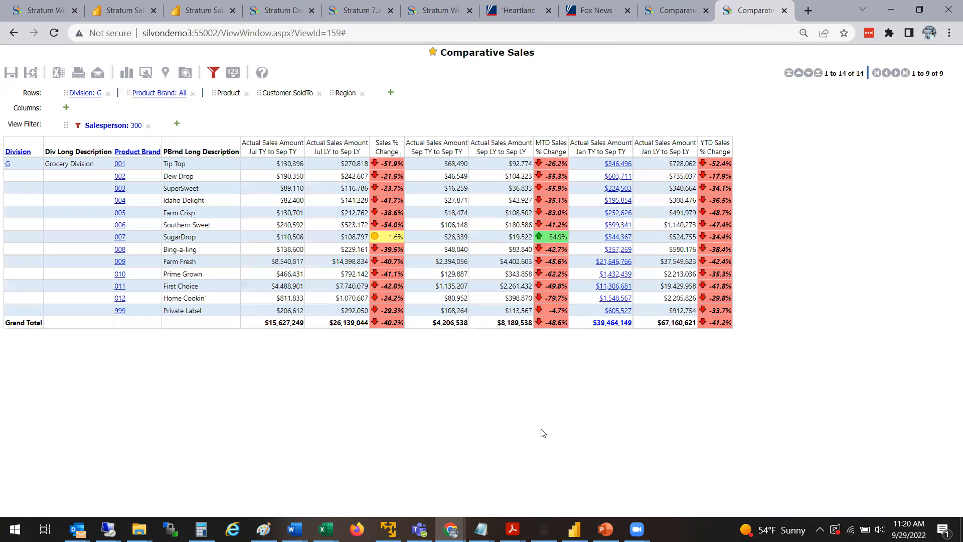
left_click(673, 10)
left_click(117, 166)
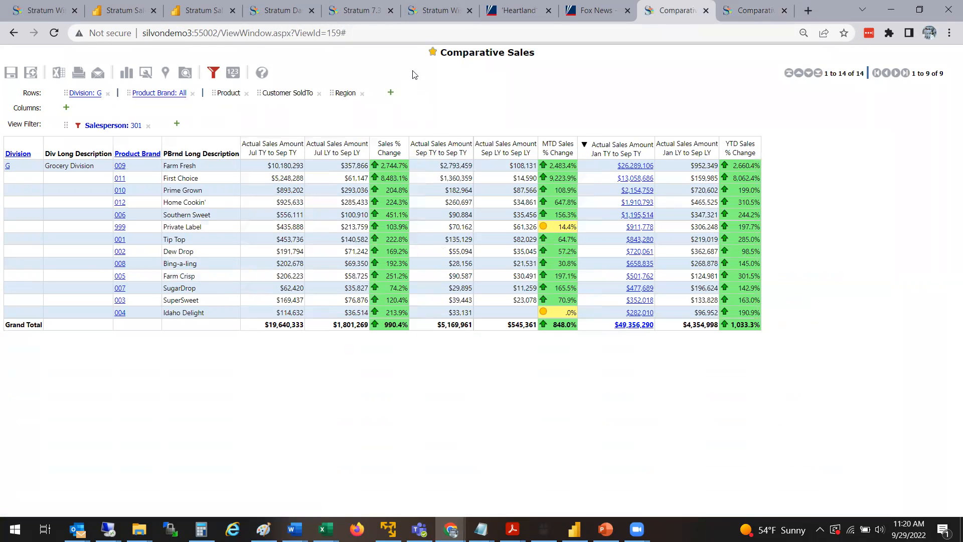
left_click(733, 15)
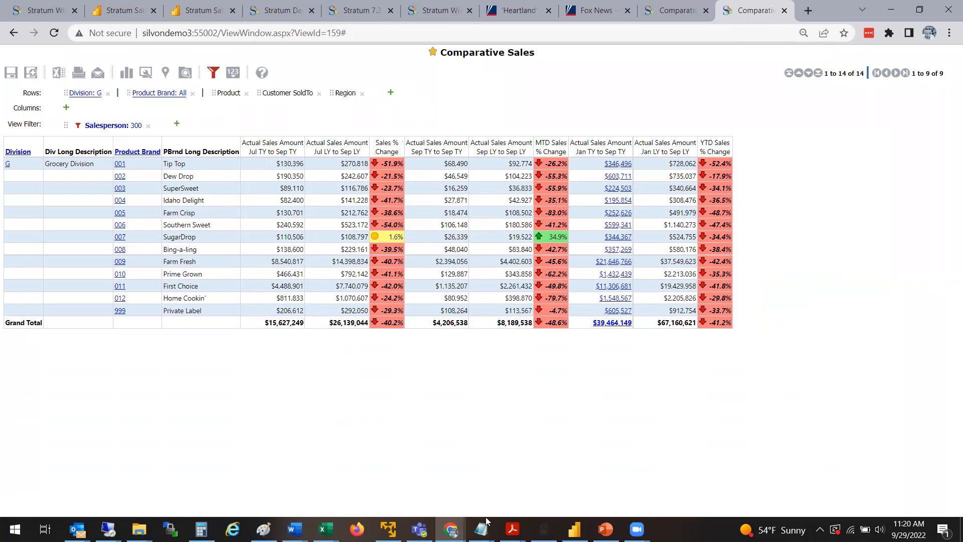
Switch to the blank Book3 workbook in Excel and get started with Get Stratum Data in the Stratum Excel Connector.
left_click(575, 529)
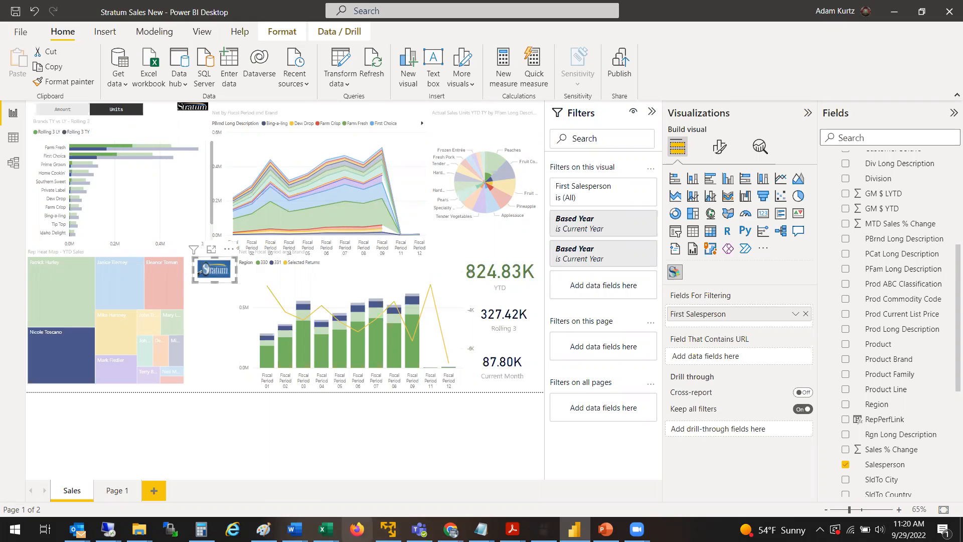
mouse_move(326, 529)
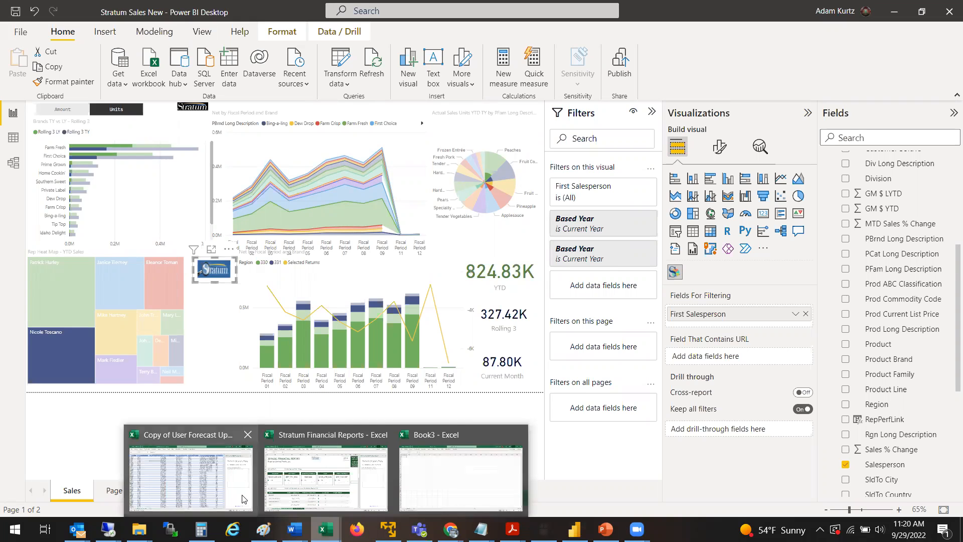
left_click(522, 497)
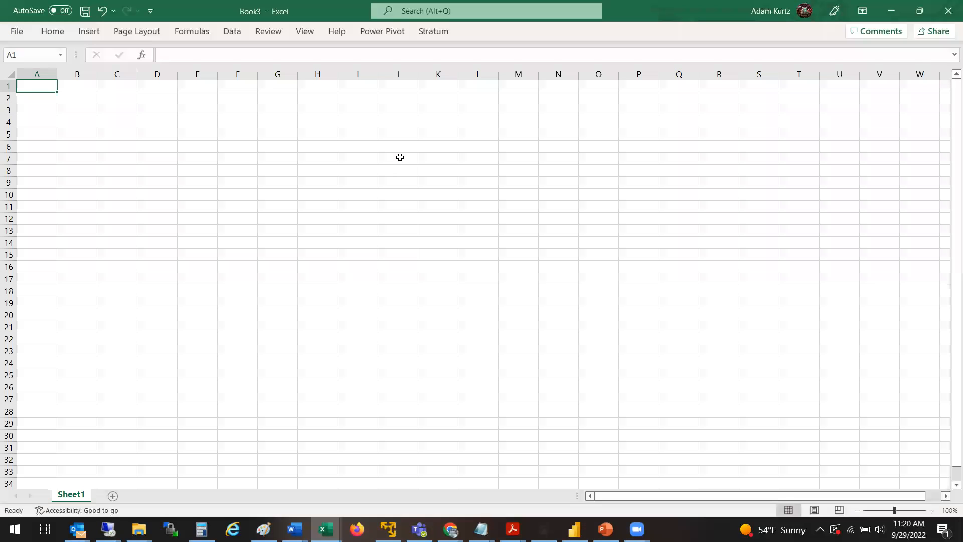
left_click(449, 39)
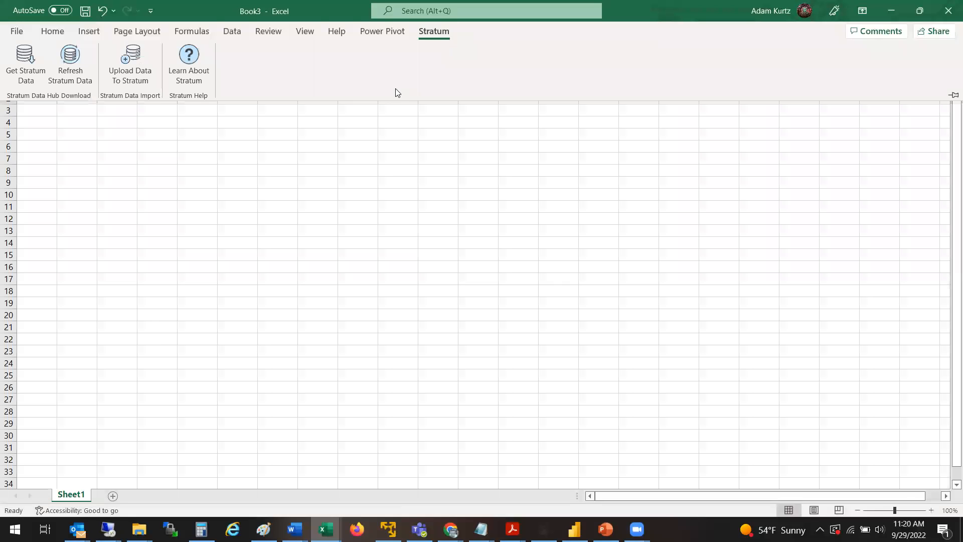
left_click(23, 64)
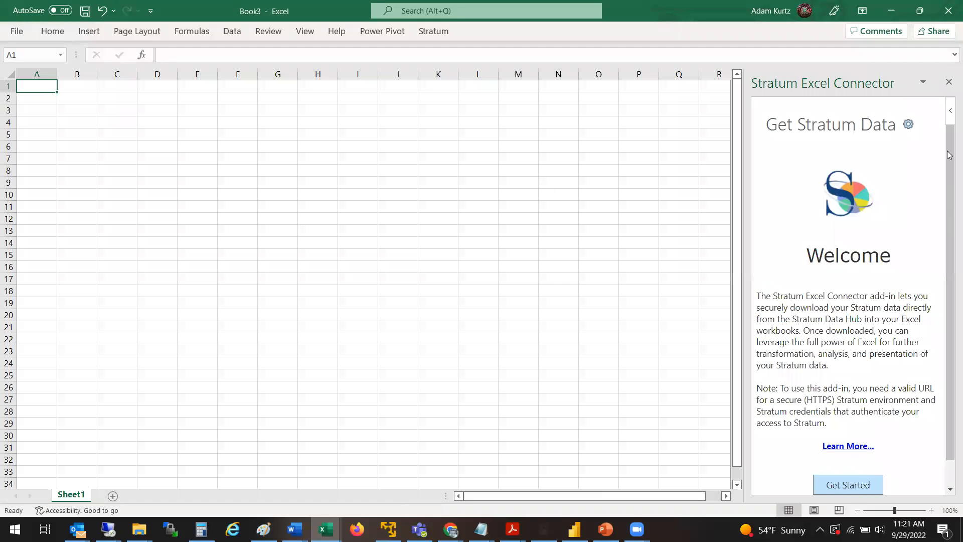
scroll(949, 223, "down", 2)
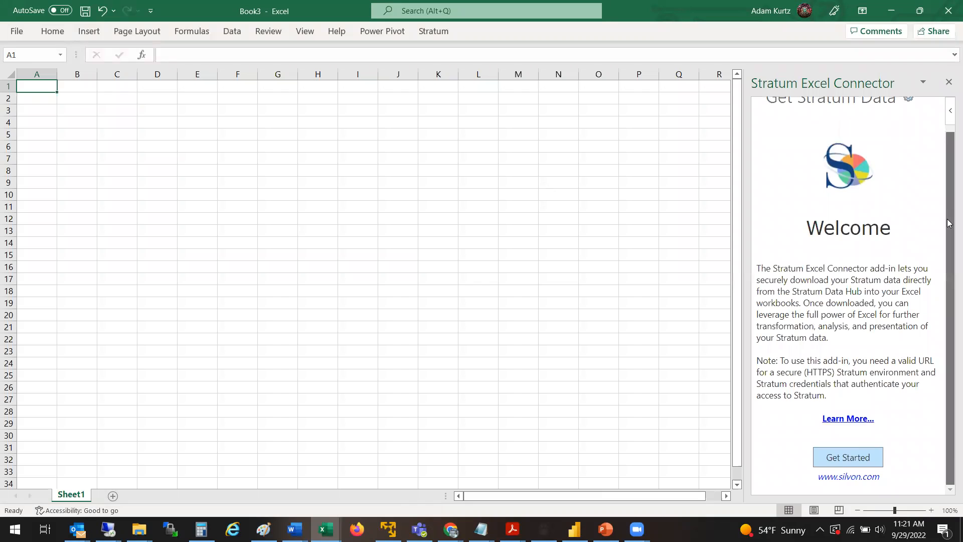
left_click(854, 455)
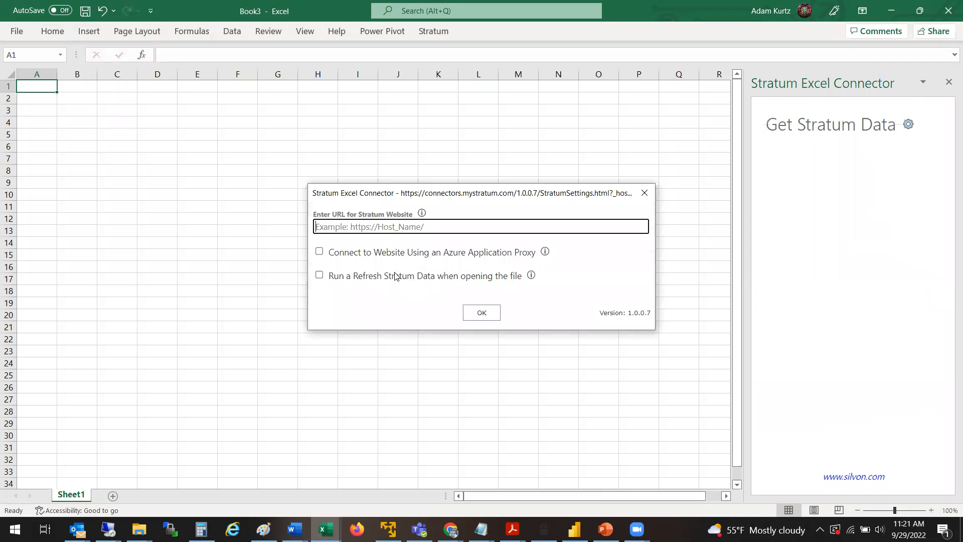
type("http://")
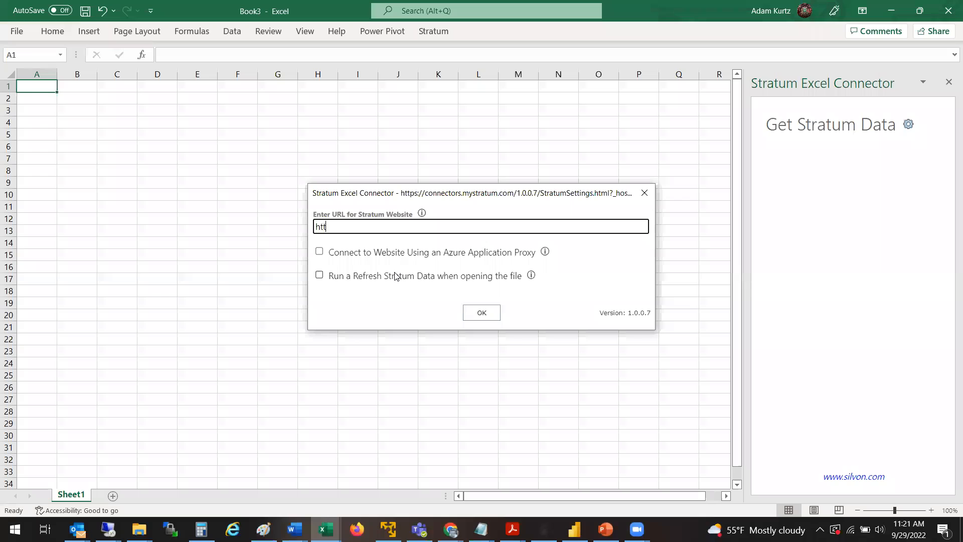
key("BackSpace")
key("BackSpace")
key("BackSpace")
key("BackSpace")
type("https://silvonstratm.silvomn.com")
key("BackSpace")
key("BackSpace")
key("BackSpace")
key("BackSpace")
key("BackSpace")
key("BackSpace")
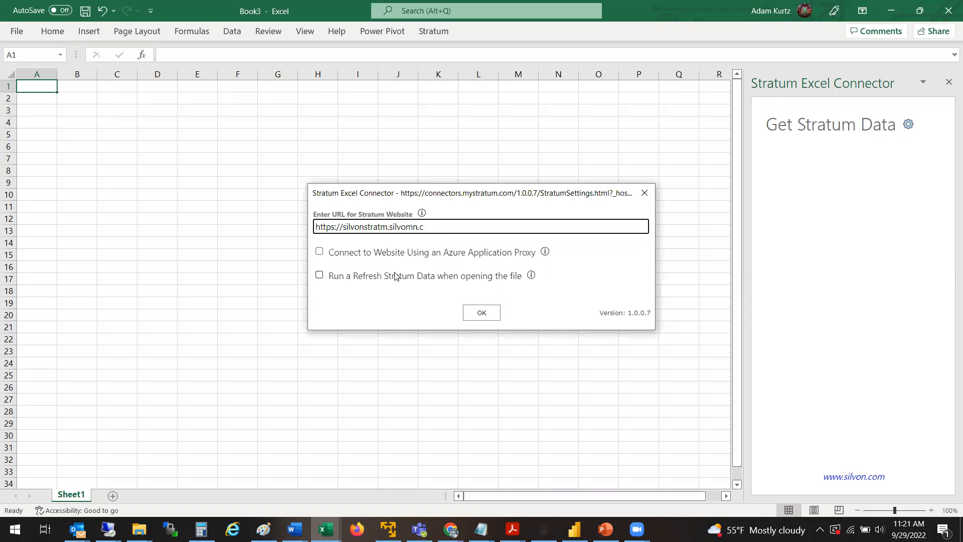
type("n.com/")
left_click(382, 226)
type("u")
left_click(481, 314)
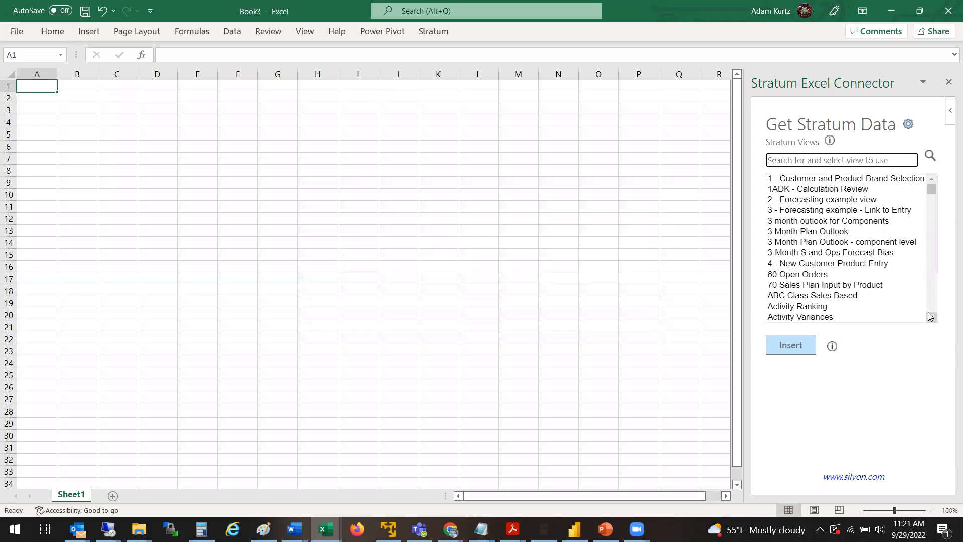
Search the available Stratum views for "pbi".
type("powerbi")
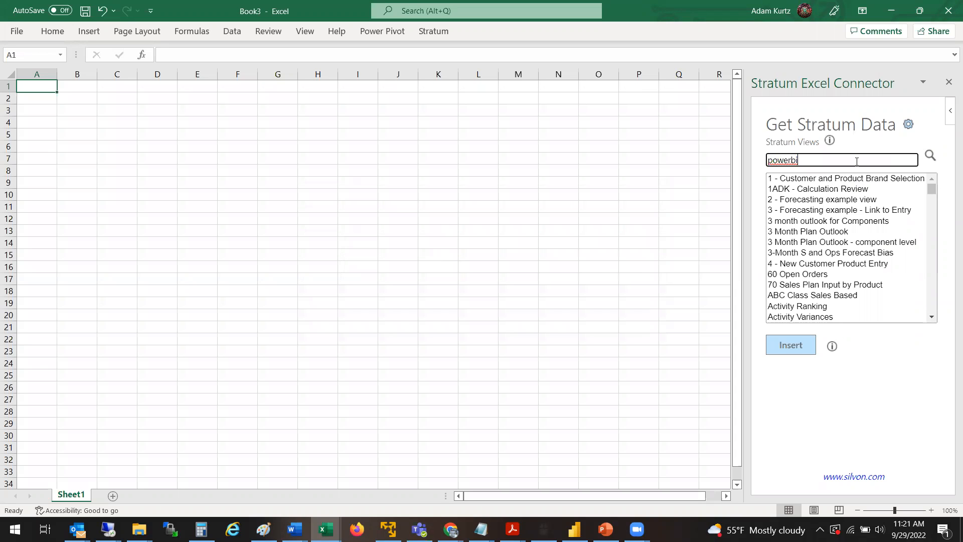
key("BackSpace")
key("BackSpace")
key("BackSpace")
key("BackSpace")
key("BackSpace")
type("bi")
left_click(929, 157)
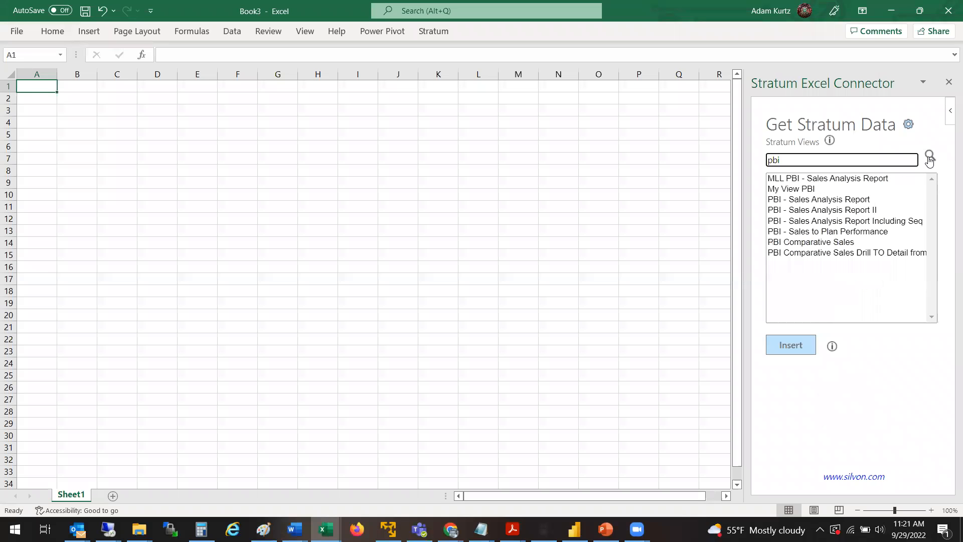
Insert the PBI Comparative Sales view into the workbook and look across its columns.
left_click(835, 245)
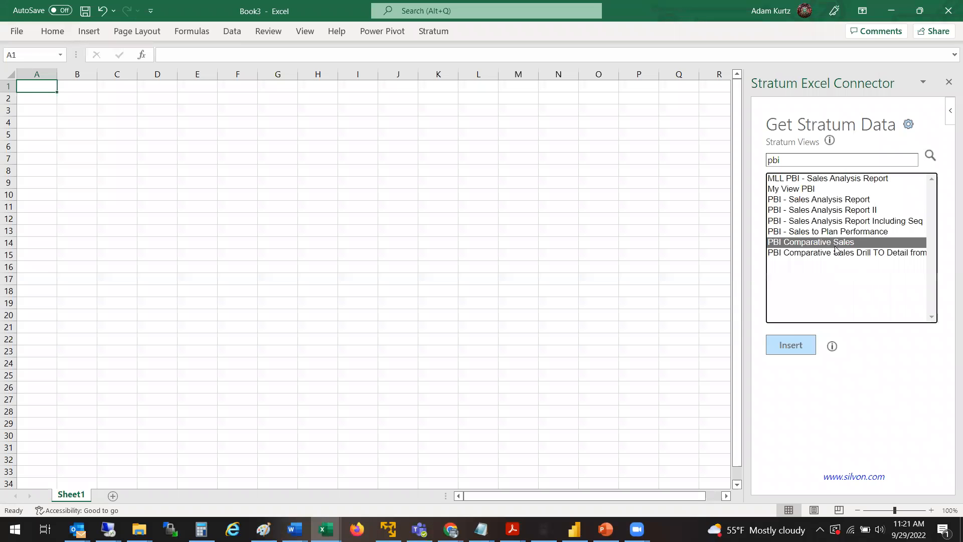
left_click(786, 344)
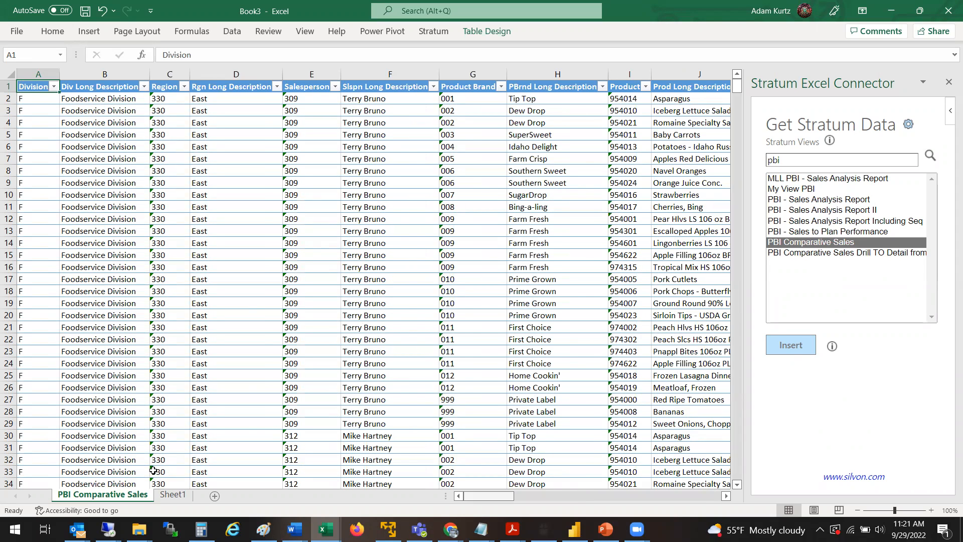
scroll(153, 470, "right", 10)
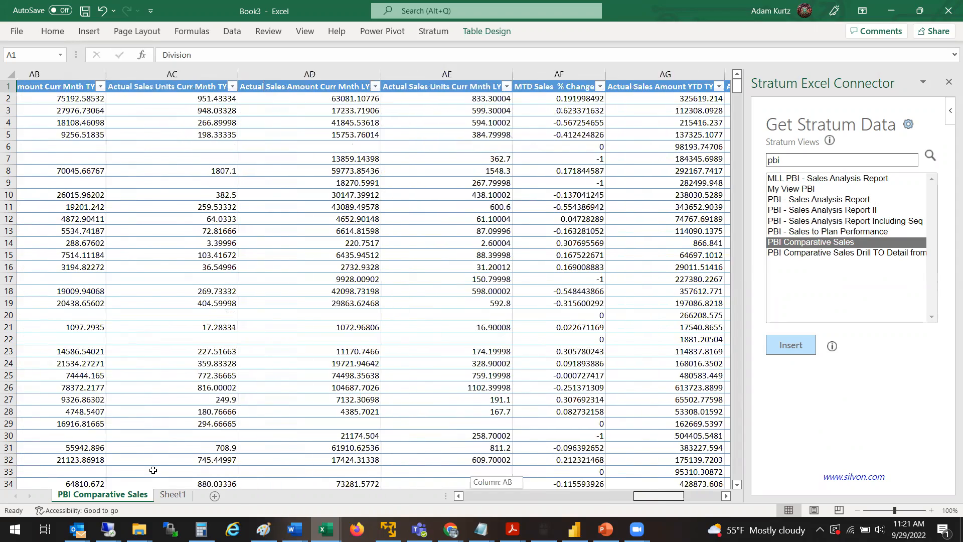
scroll(153, 470, "right", 5)
scroll(153, 470, "left", 4)
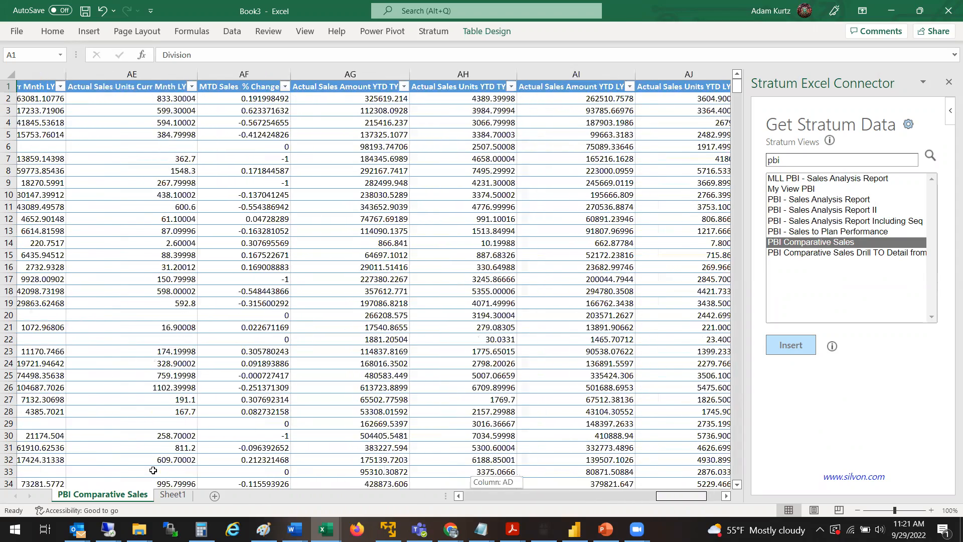
scroll(153, 470, "left", 10)
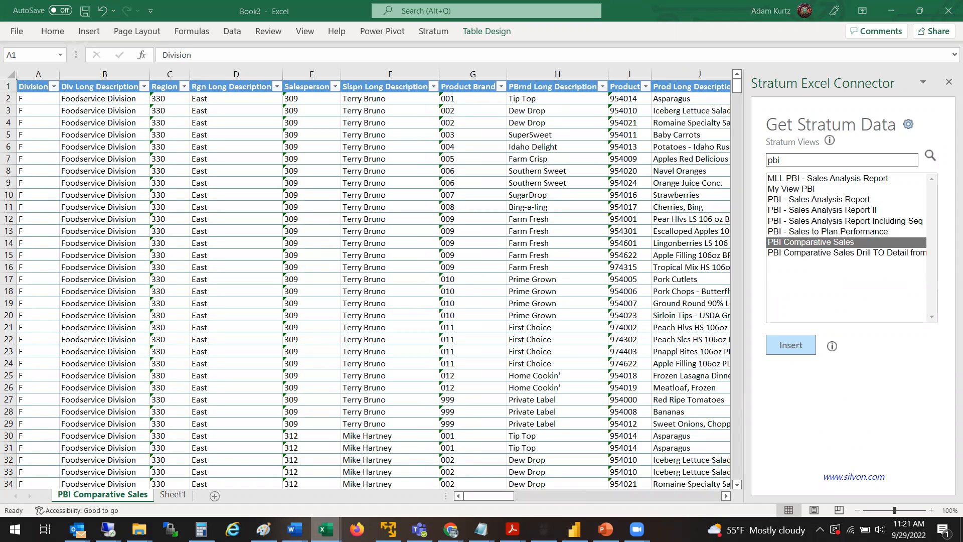
Switch to the Copy of User Forecast Updates workbook and review the columns of its Data From Stratum sheet.
mouse_move(326, 530)
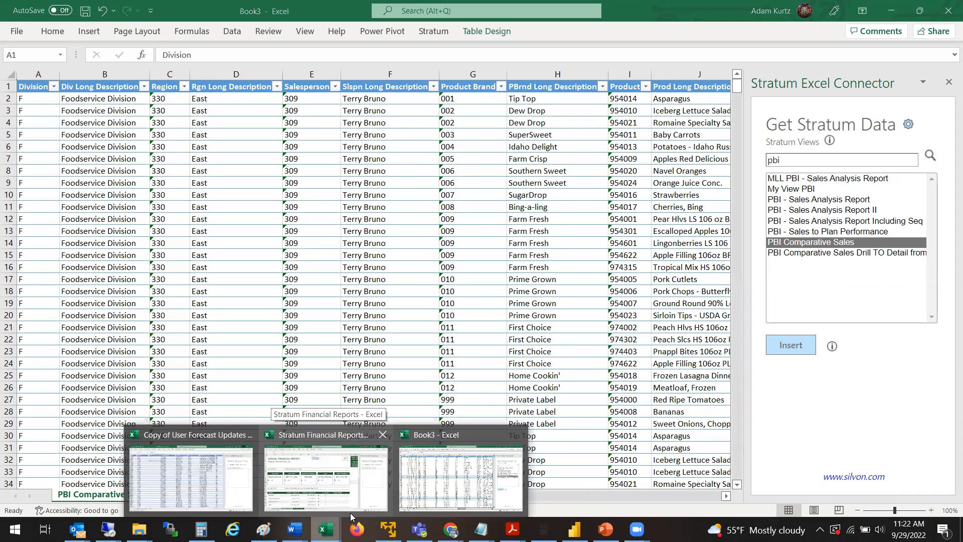
left_click(181, 476)
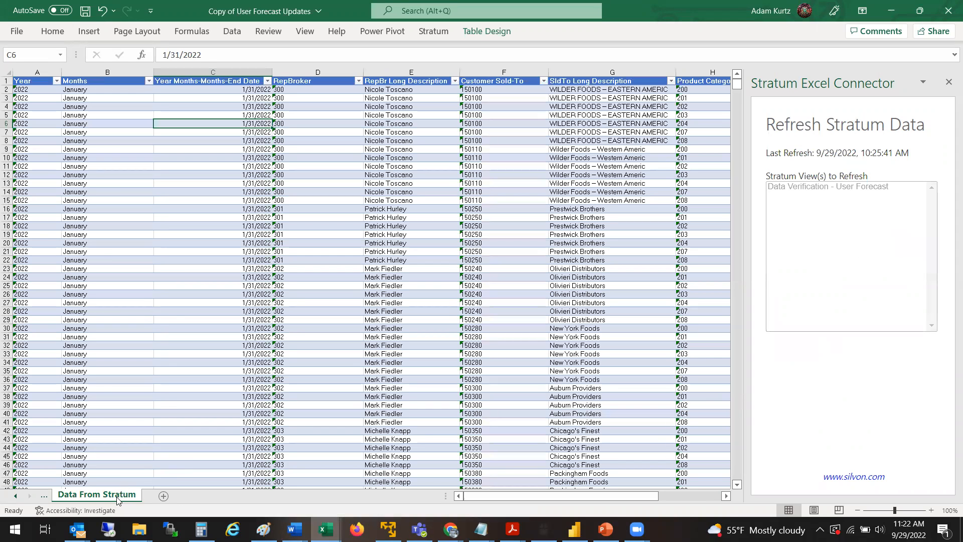
left_click(17, 497)
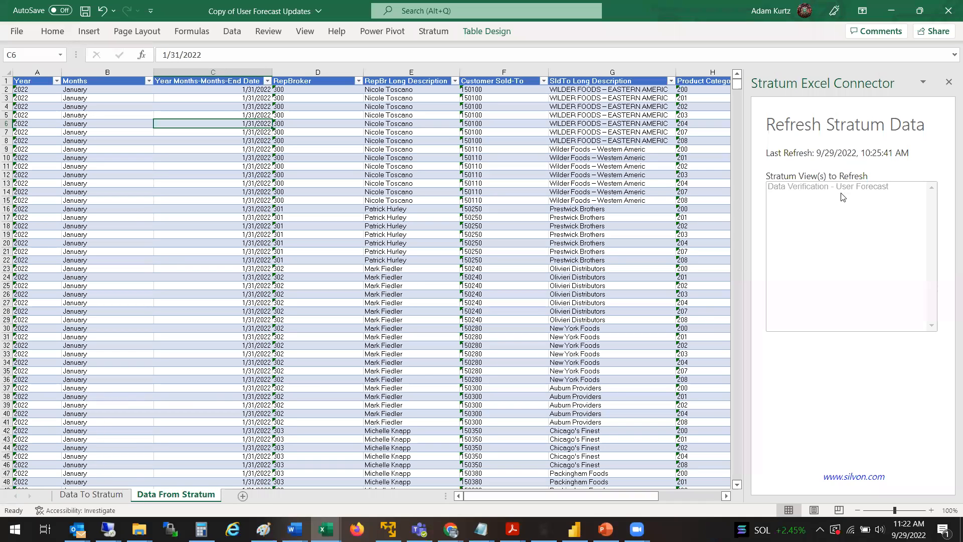
scroll(499, 430, "right", 2)
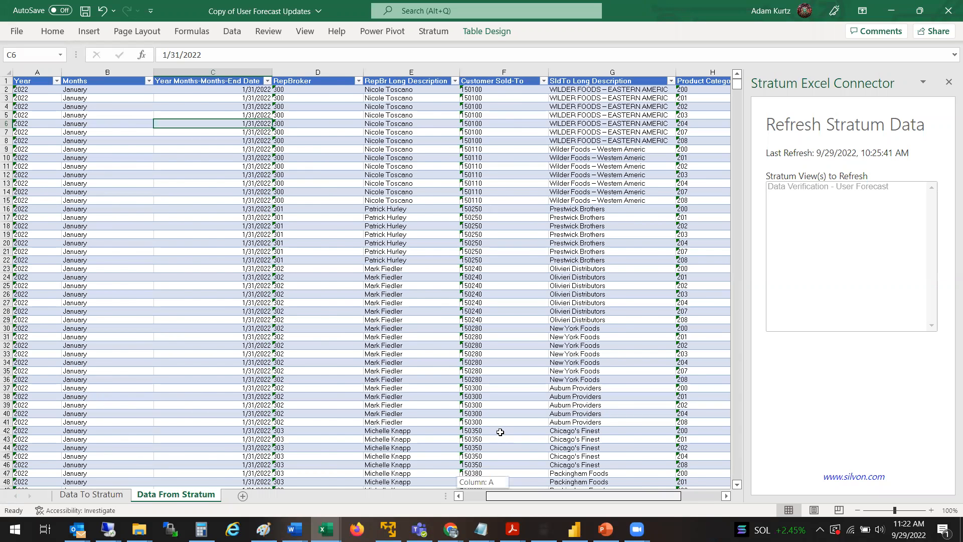
scroll(500, 432, "right", 1)
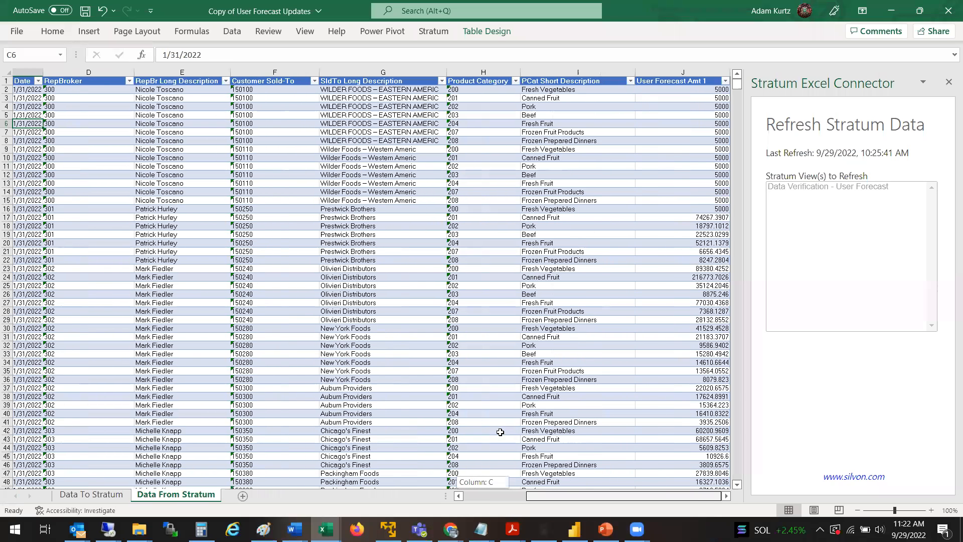
scroll(500, 432, "left", 3)
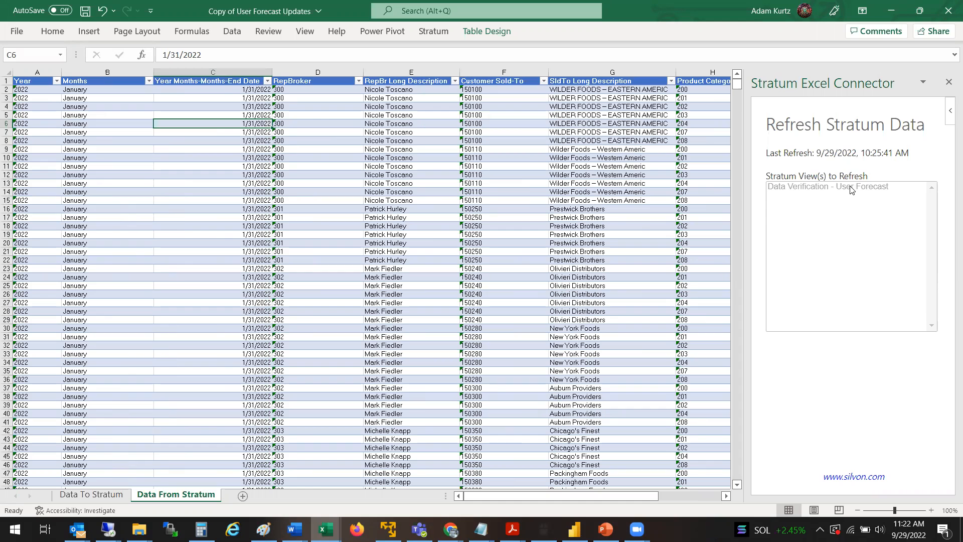
Open the Data To Stratum sheet and filter its forecast table to RepBroker 300 with the slicer.
left_click(87, 498)
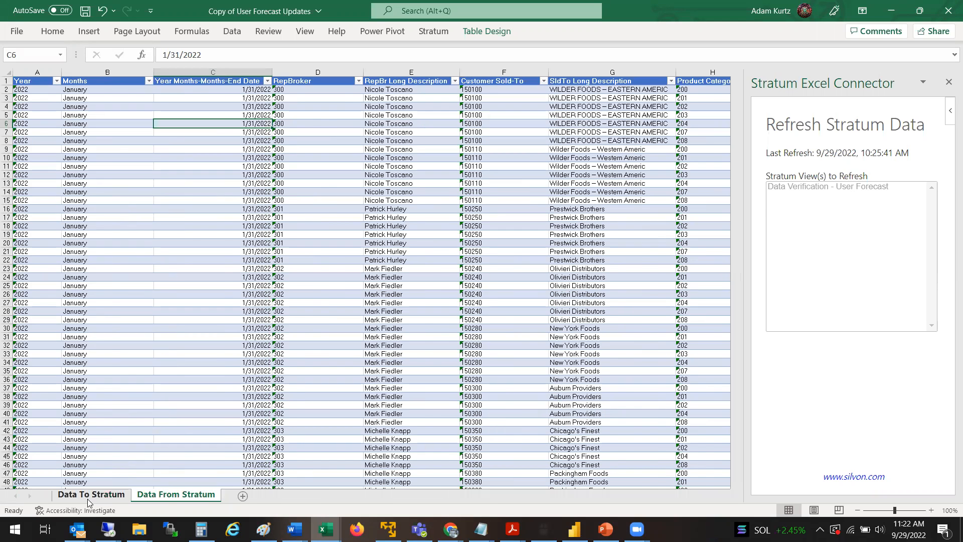
mouse_move(480, 495)
left_mouse_down()
mouse_move(575, 495)
mouse_move(479, 496)
left_mouse_up()
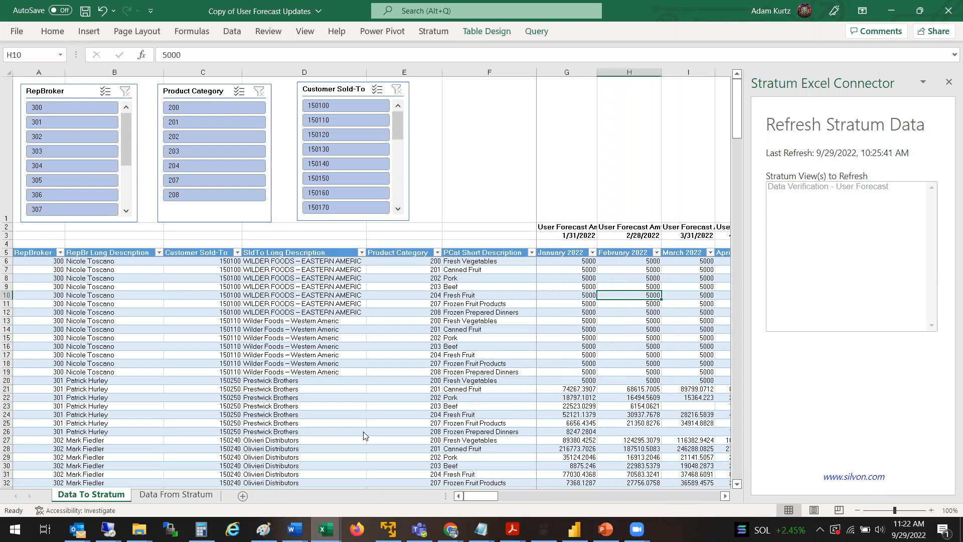
left_click(71, 107)
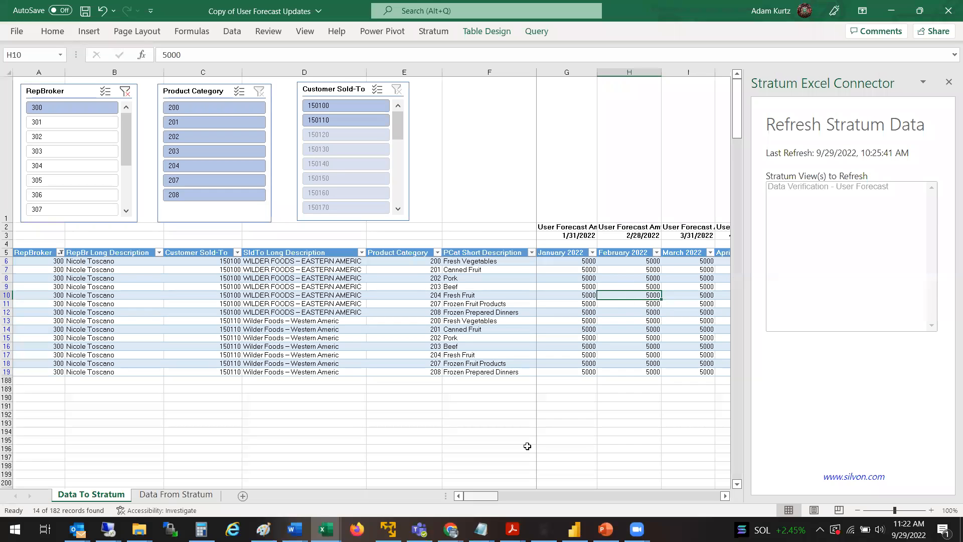
Clear the RepBroker slicer filter on the forecast table and upload the worksheet data to Stratum.
scroll(527, 446, "right", 5)
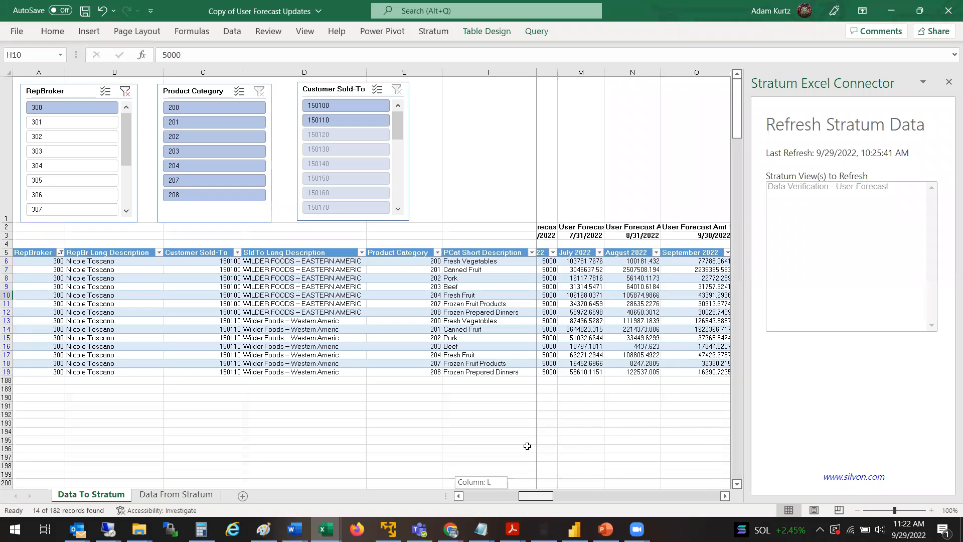
scroll(527, 446, "left", 5)
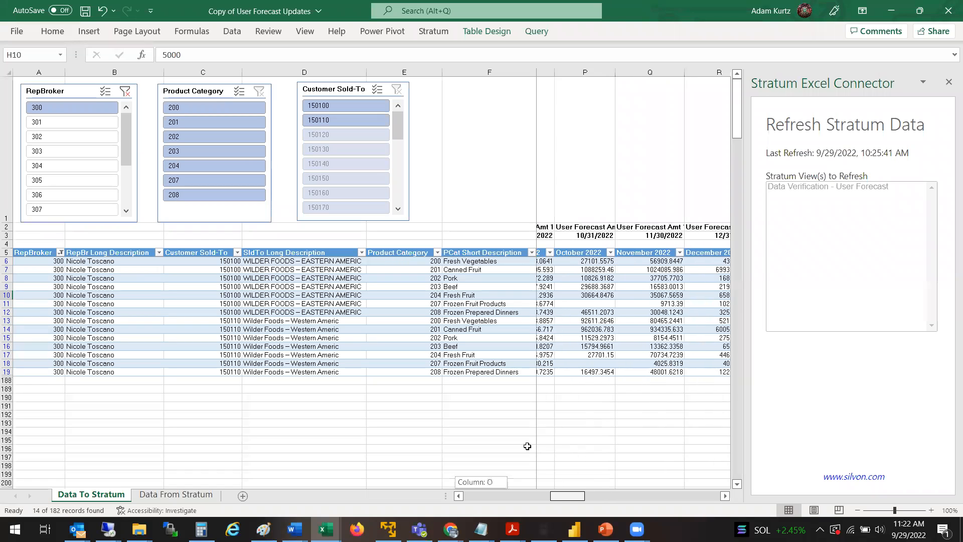
scroll(528, 446, "left", 3)
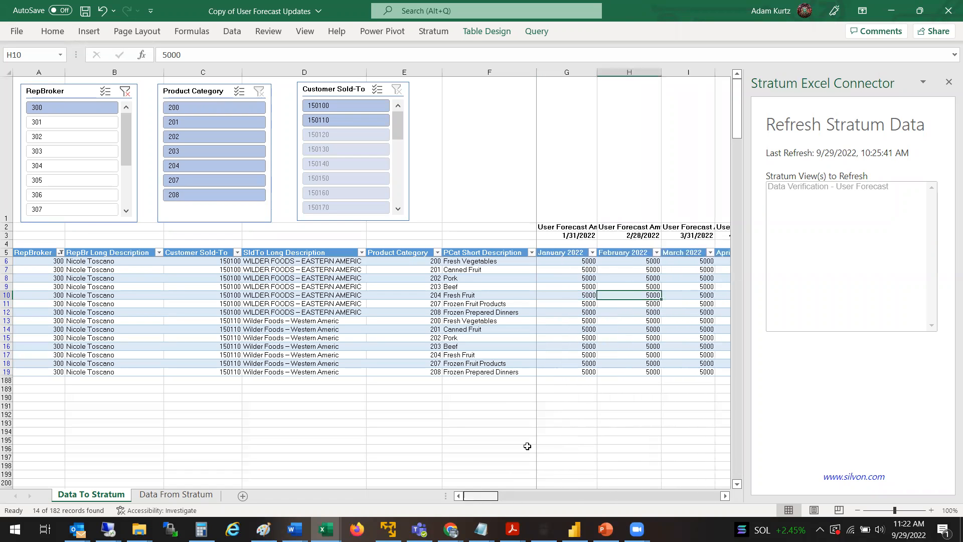
left_click(125, 92)
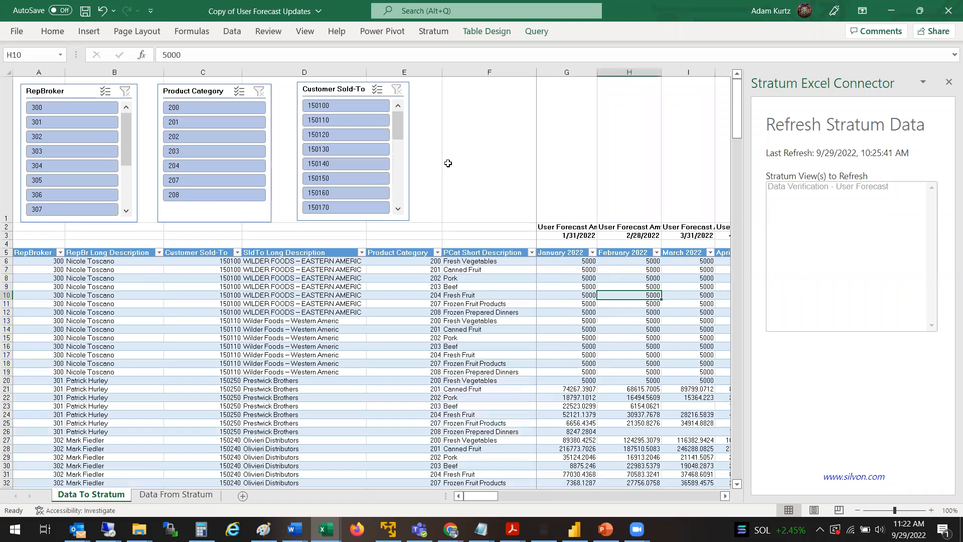
left_click(430, 34)
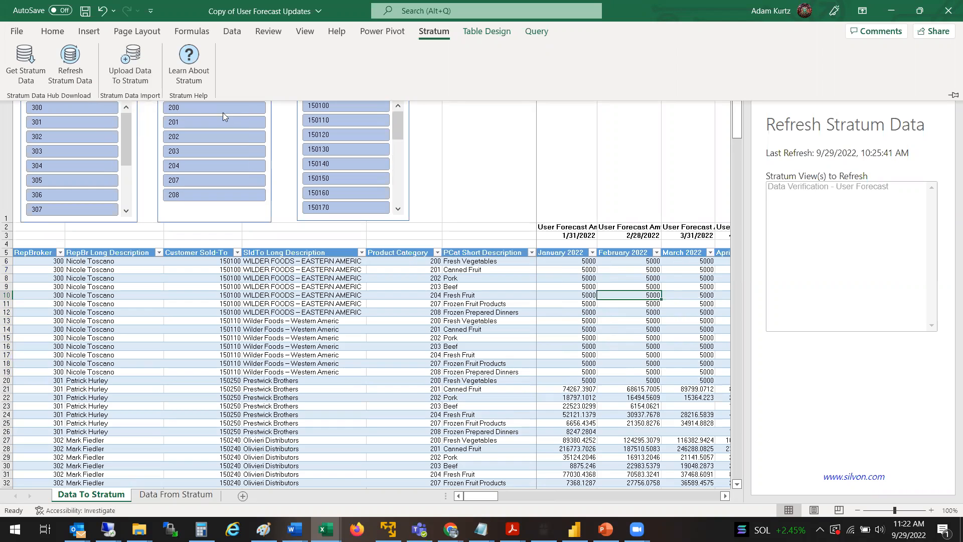
left_click(130, 65)
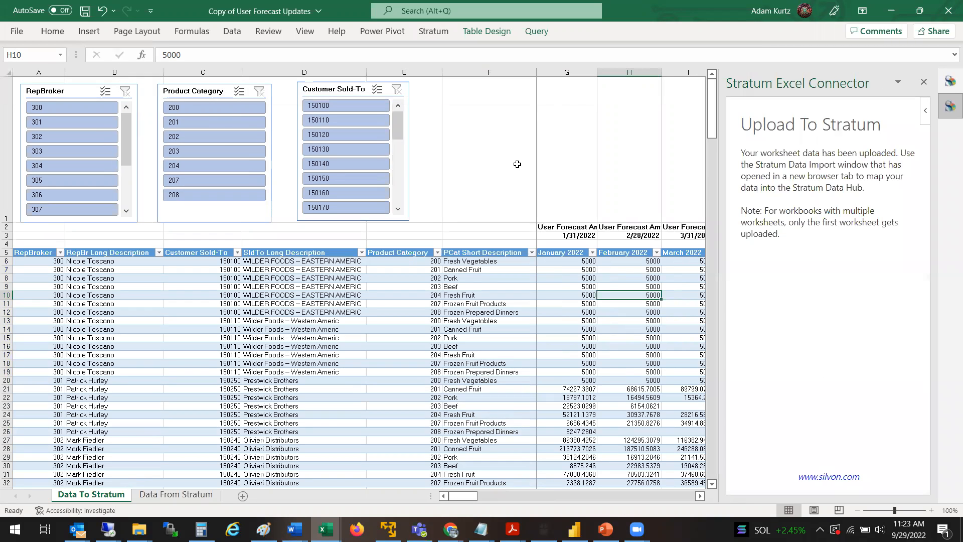
Sign in to the Stratum data import page with the account username and password.
type("saladk")
key("Tab")
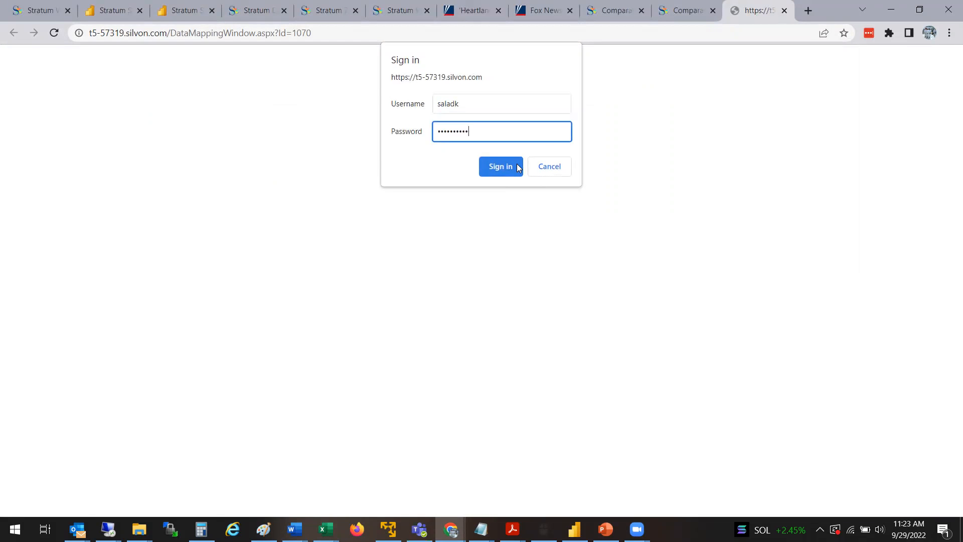
left_click(518, 167)
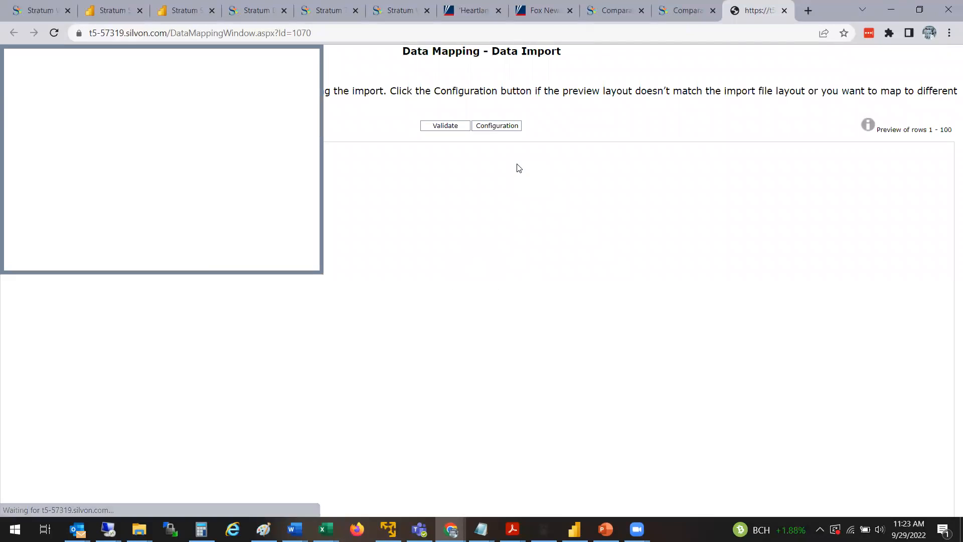
Set the import's target category to User Forecast and keep the file format as Transactions.
left_click(157, 97)
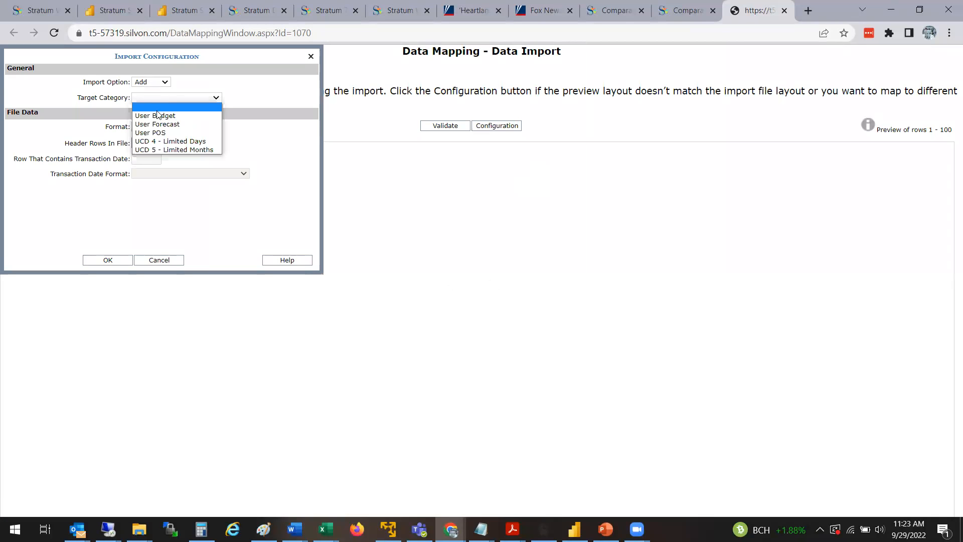
left_click(182, 125)
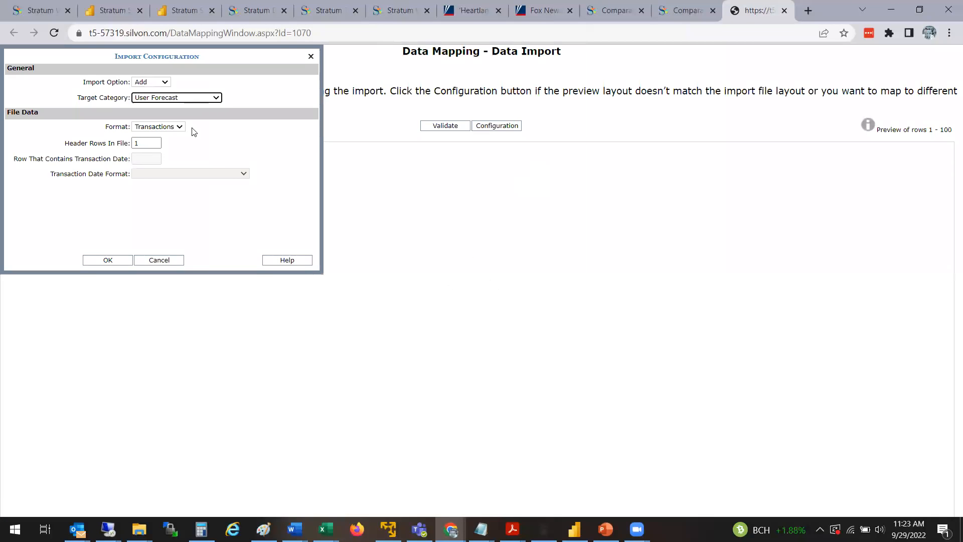
left_click(179, 127)
left_click(178, 130)
left_click(178, 128)
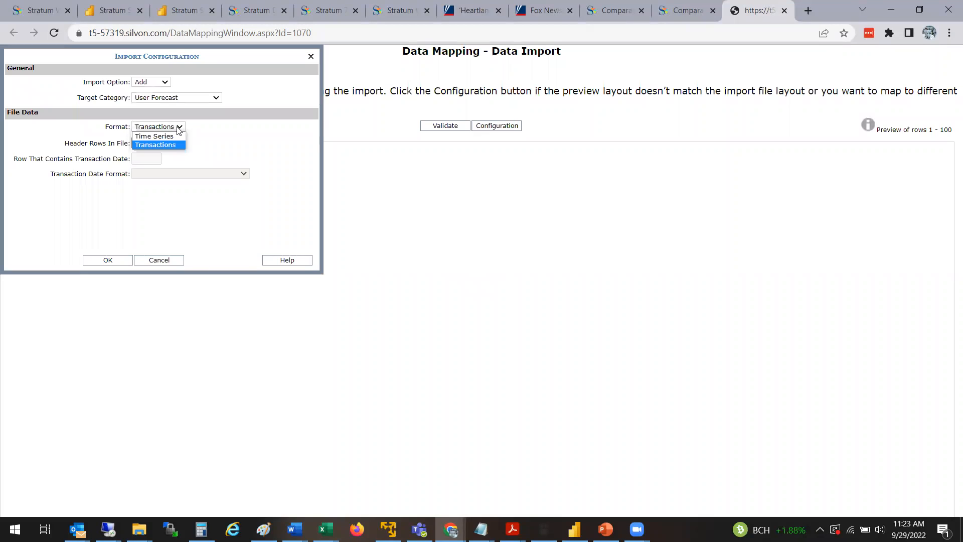
left_click(179, 145)
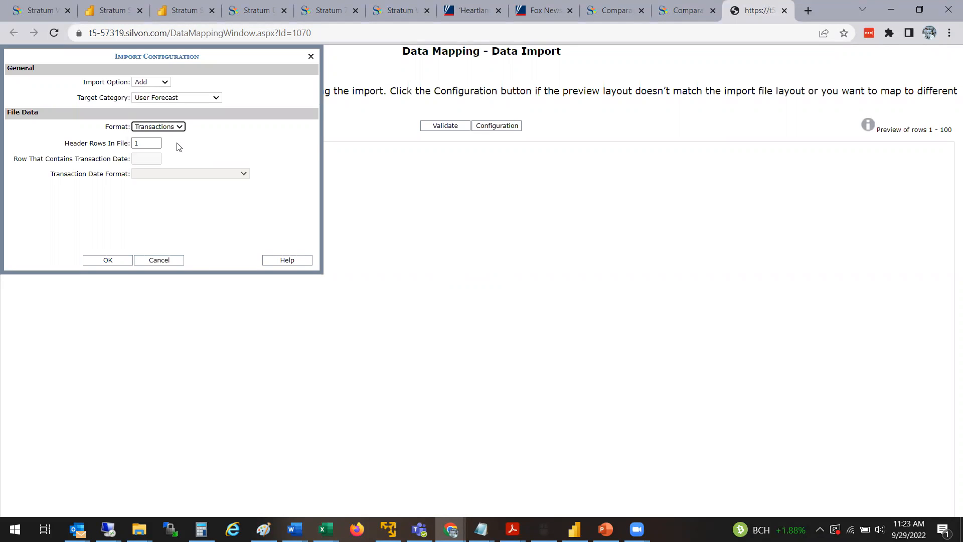
Check the header rows in the Copy of User Forecast Updates workbook and set Header Rows In File to 3.
key("Tab")
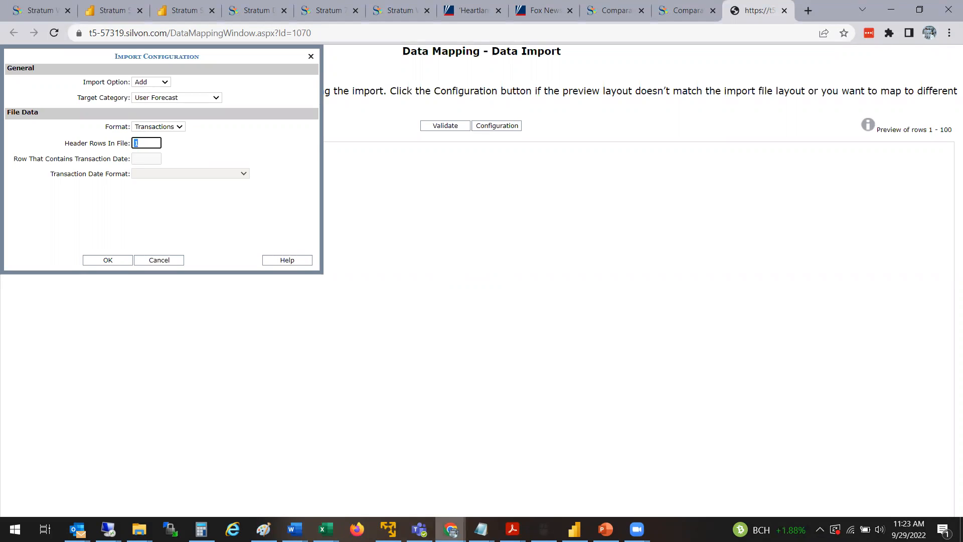
mouse_move(450, 530)
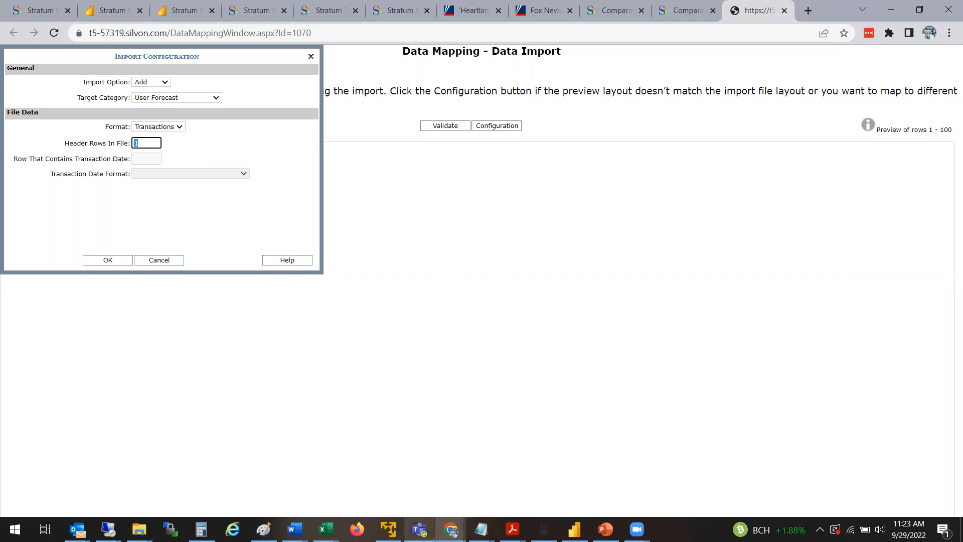
mouse_move(331, 525)
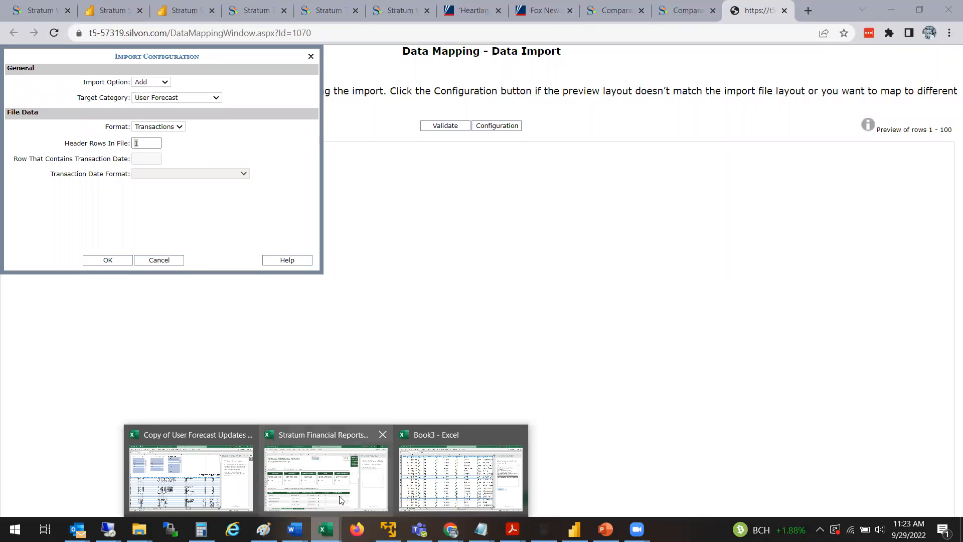
left_click(195, 477)
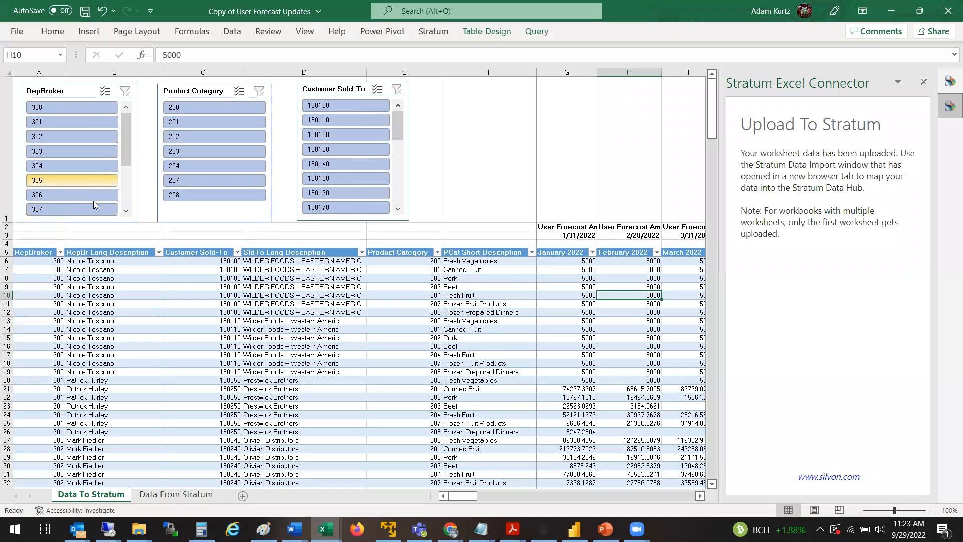
left_click(39, 234)
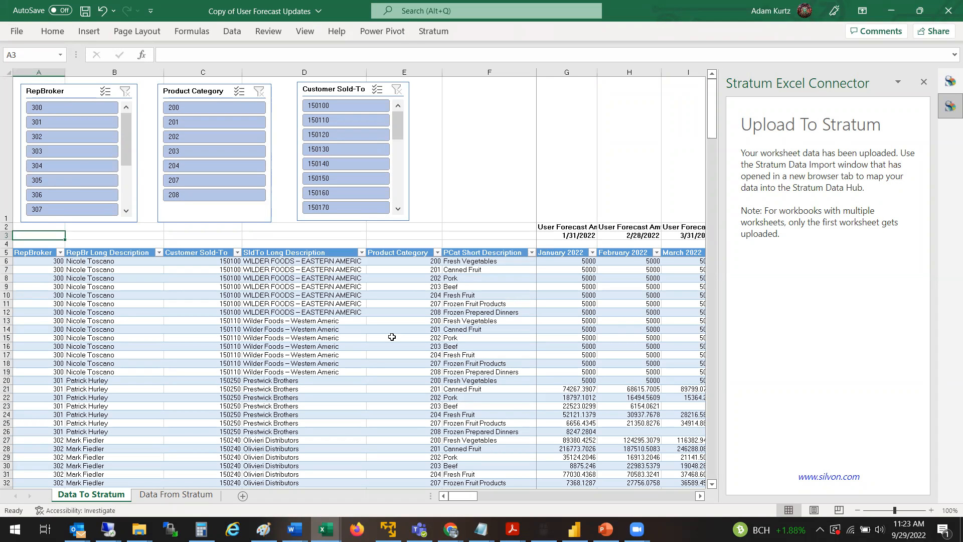
left_click(457, 527)
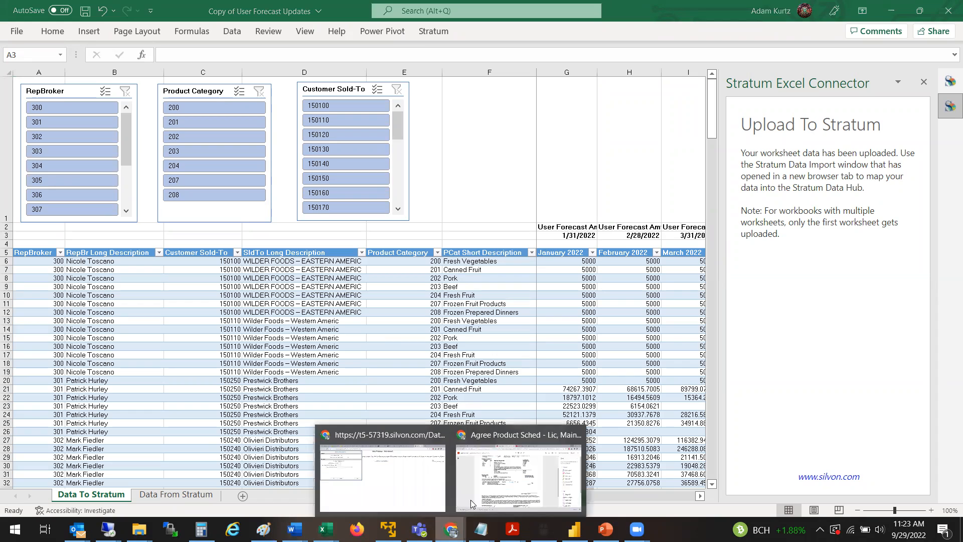
left_click(374, 472)
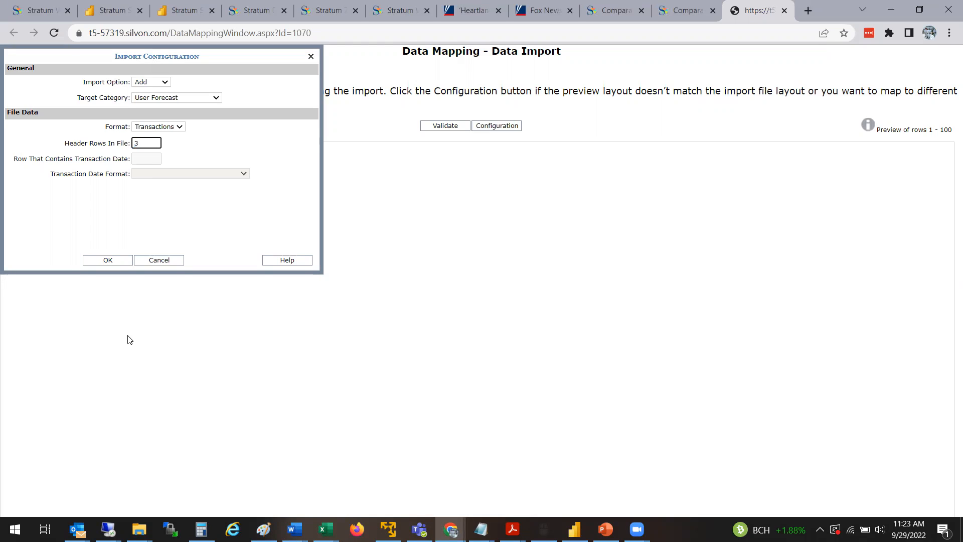
left_click(150, 155)
left_click(325, 530)
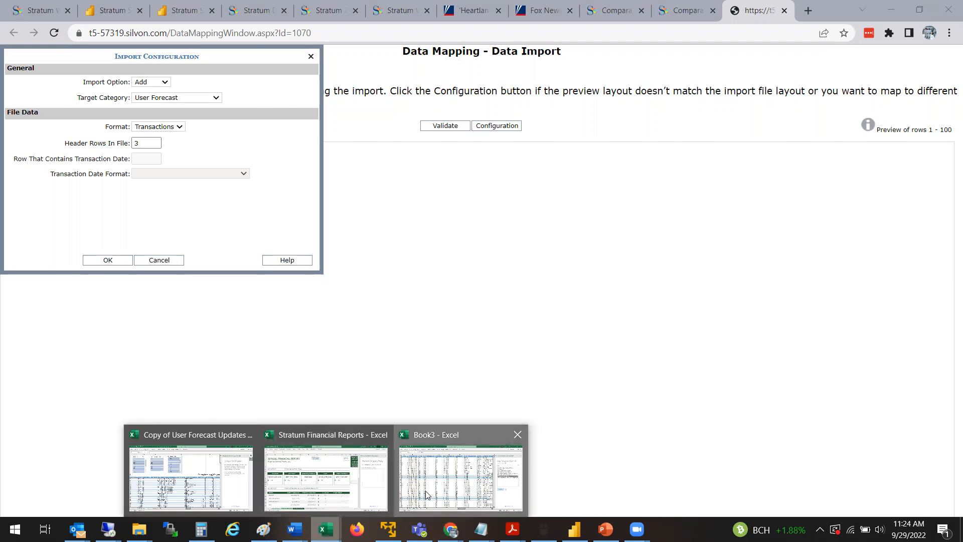
left_click(421, 494)
left_click(891, 14)
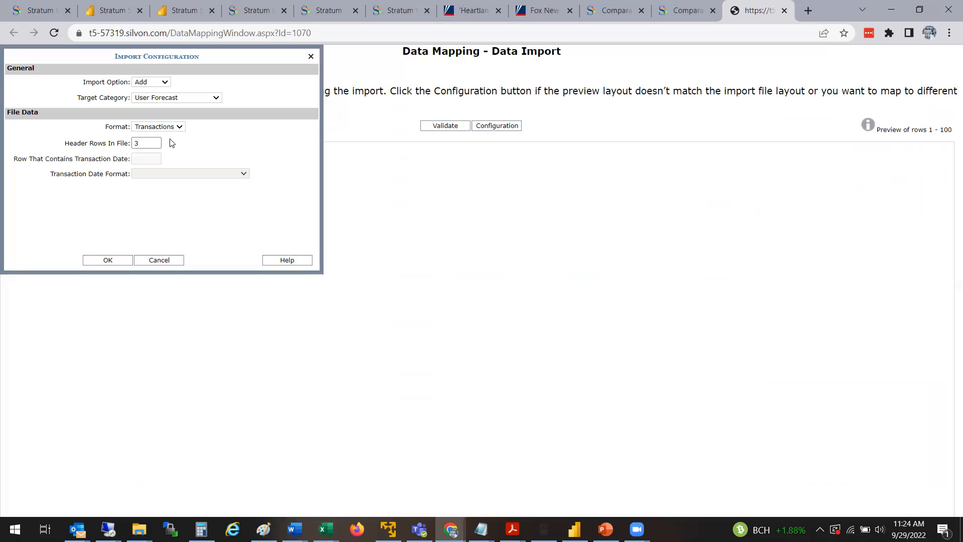
left_click(154, 128)
left_click(155, 145)
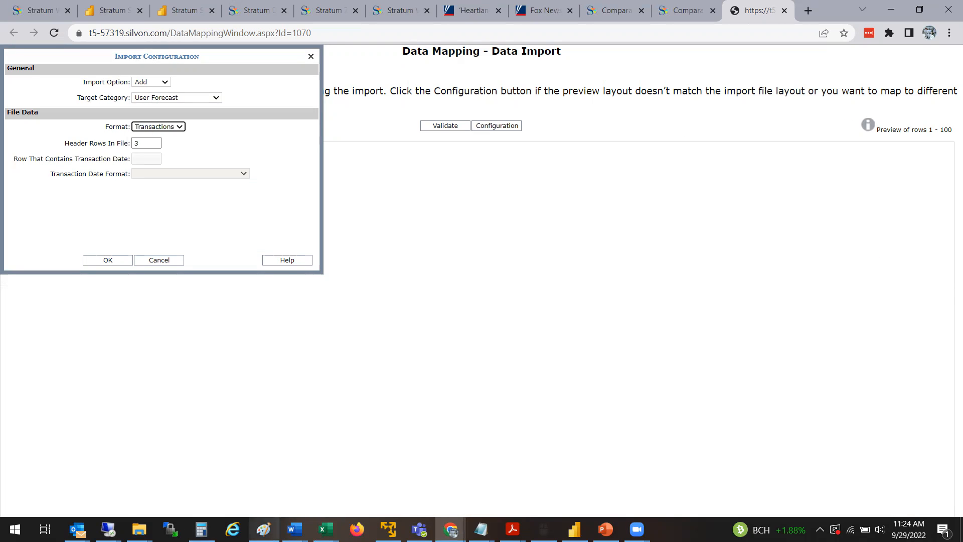
Recheck the header rows in the Copy of User Forecast Updates workbook, set Header Rows In File to 5 and apply the import configuration.
mouse_move(325, 529)
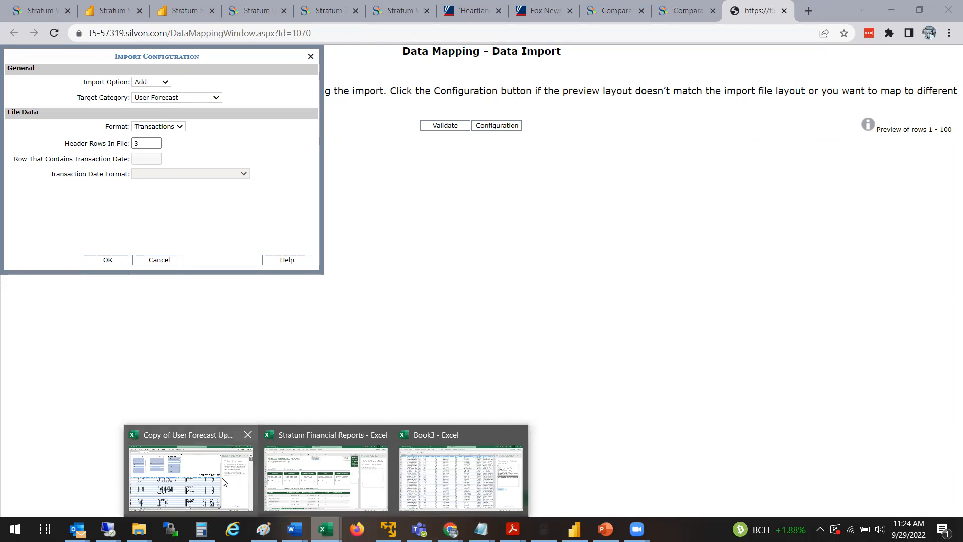
left_click(224, 481)
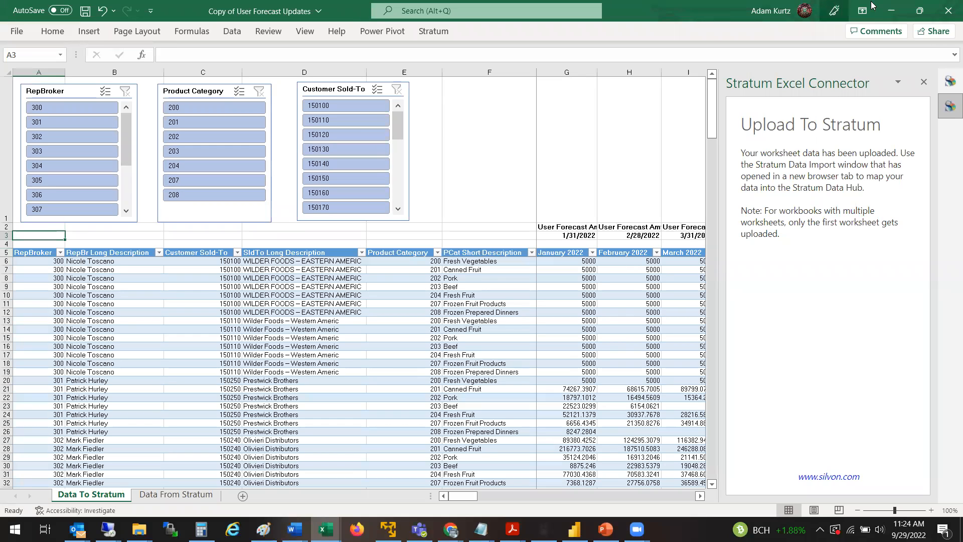
left_click(891, 11)
key("Tab")
key("Tab")
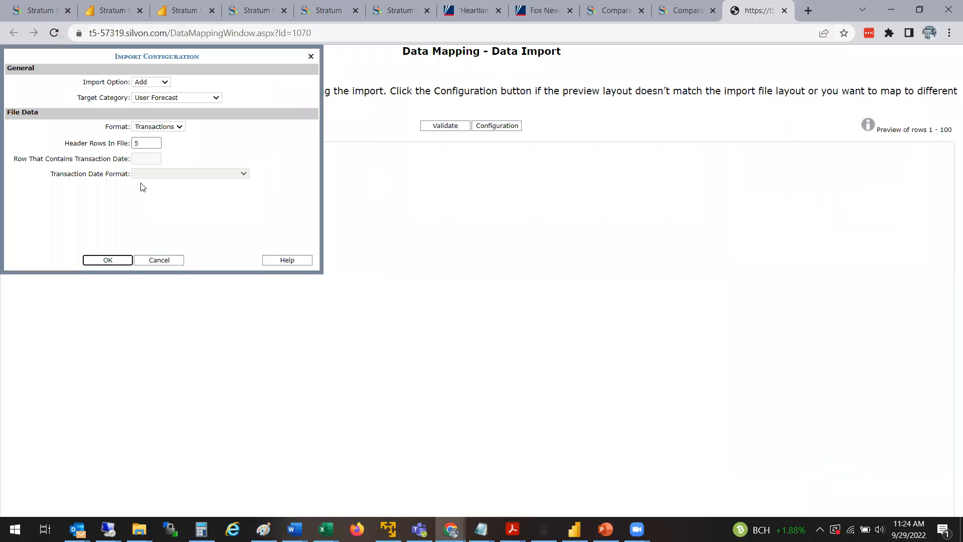
left_click(163, 171)
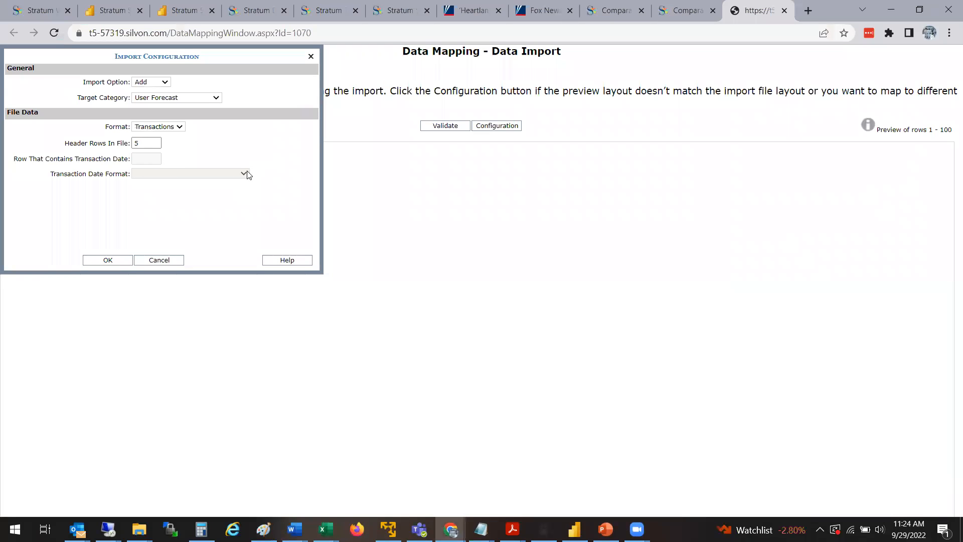
left_click(121, 257)
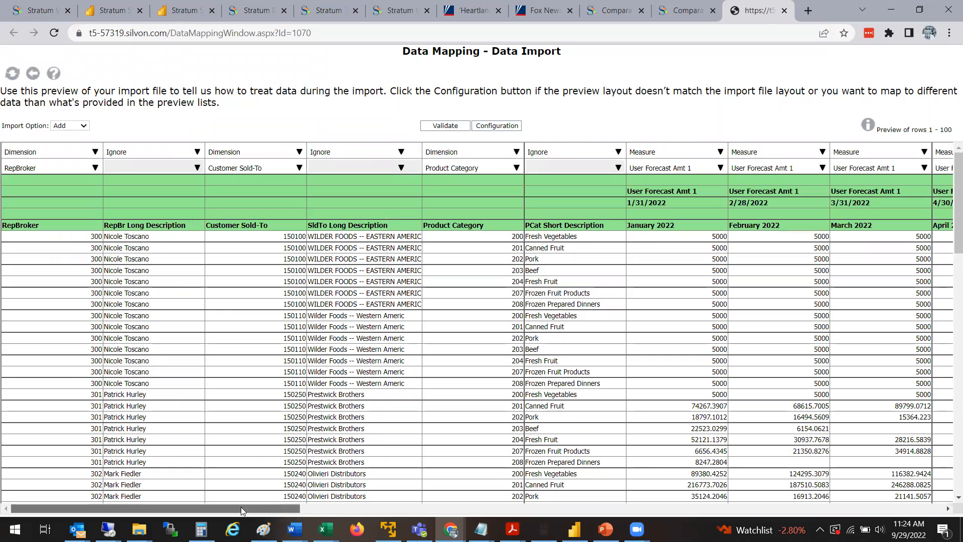
Review the dimension and measure mappings in the import preview, from the RepBroker column through December 2022.
left_click_drag(241, 508, 290, 500)
scroll(290, 499, "right", 3)
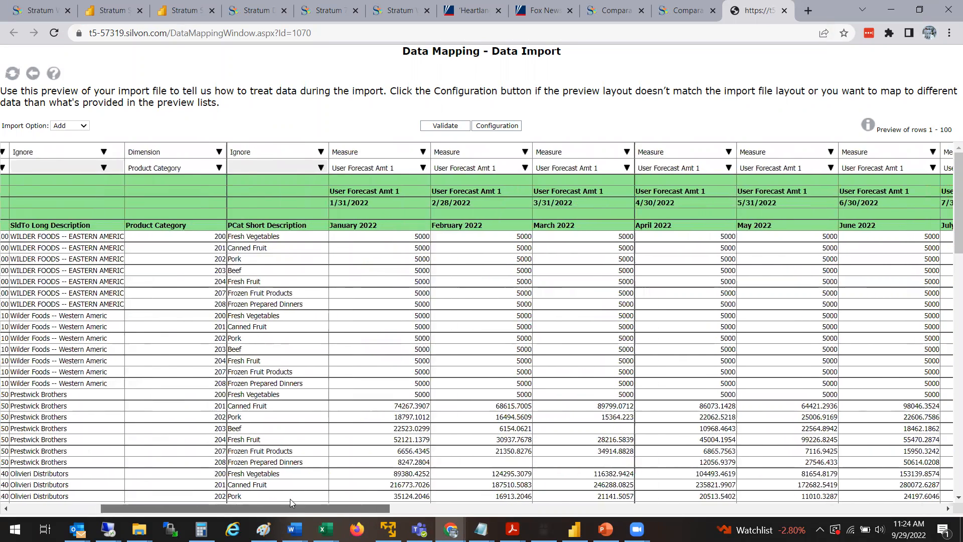
scroll(290, 498, "right", 14)
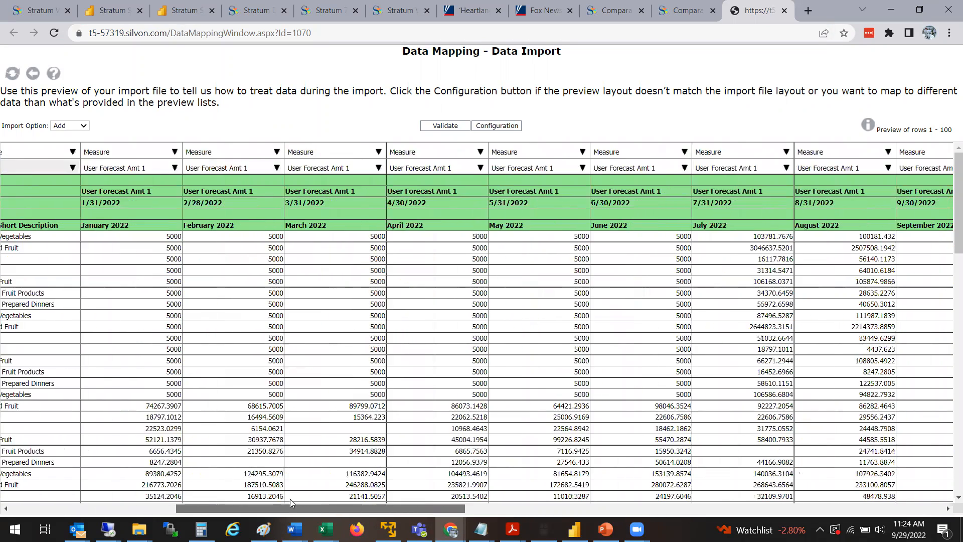
scroll(291, 502, "left", 1)
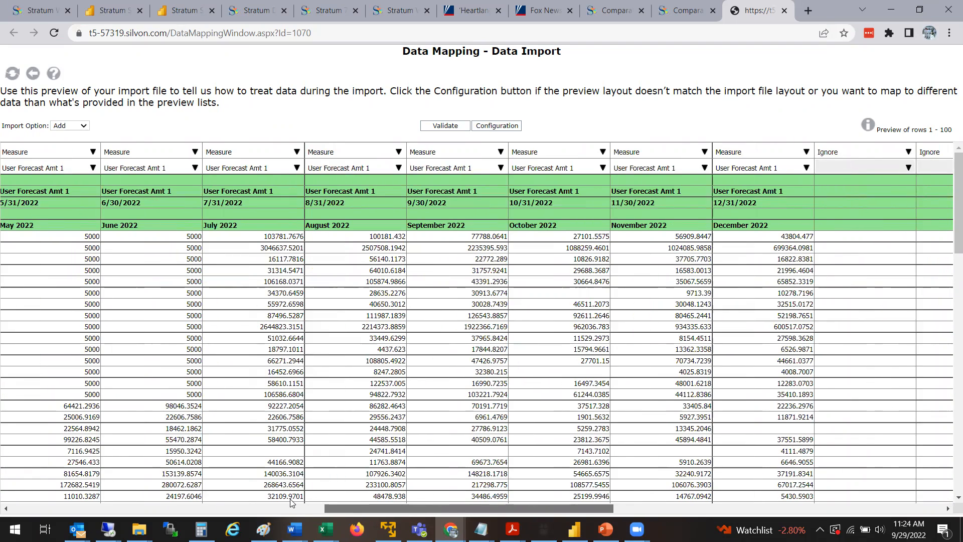
scroll(291, 502, "left", 11)
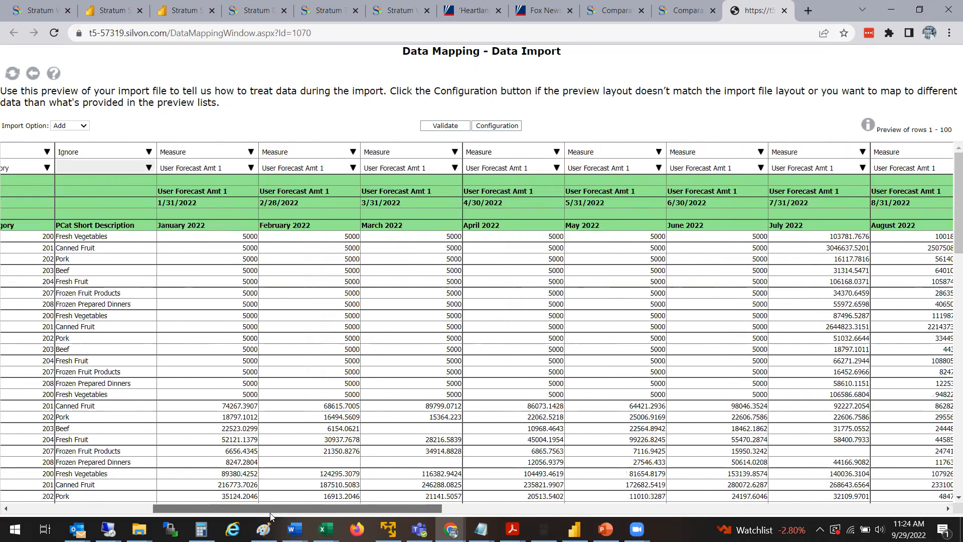
scroll(270, 512, "left", 8)
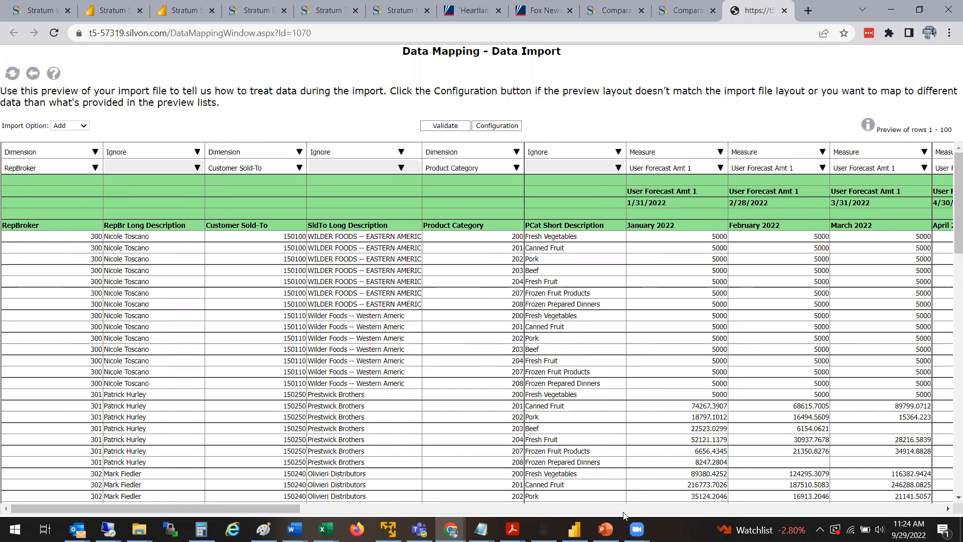
scroll(290, 511, "right", 3)
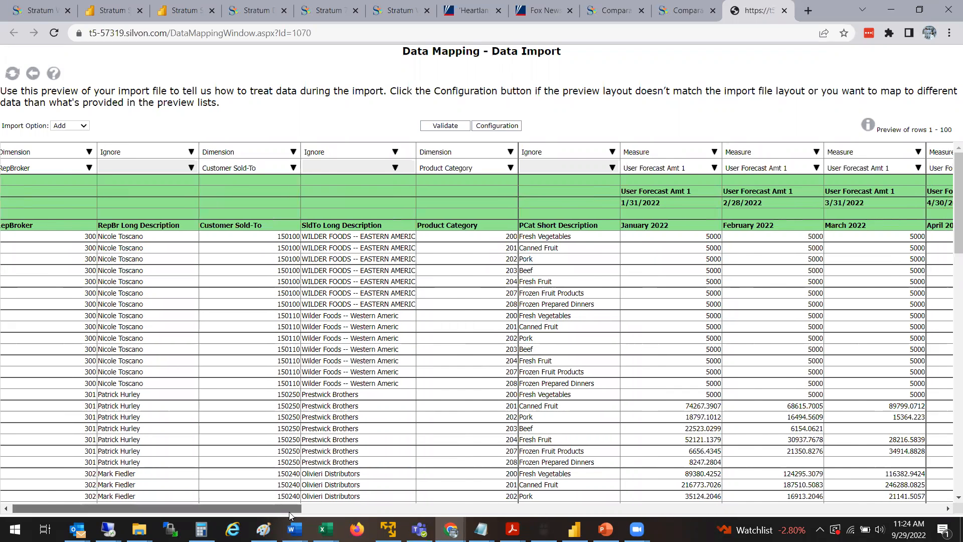
scroll(289, 511, "right", 8)
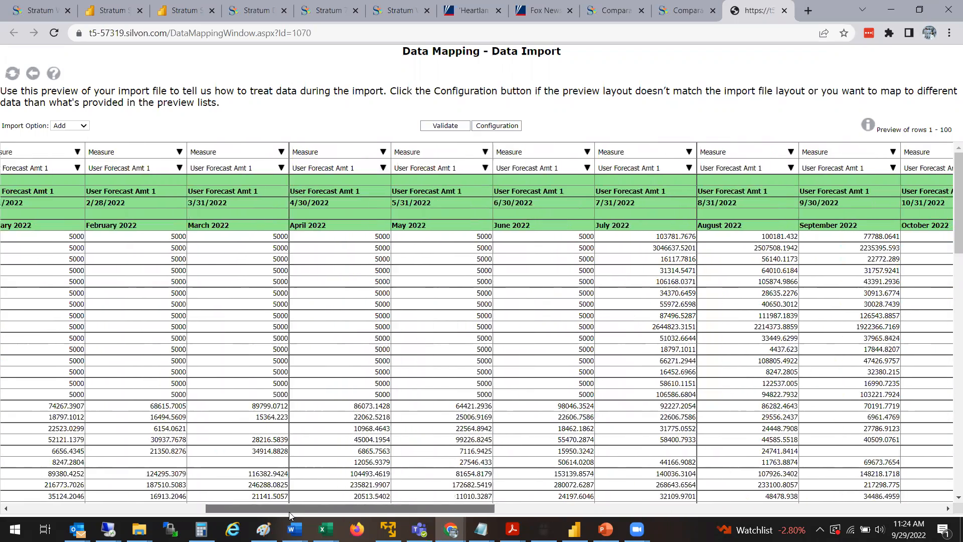
scroll(289, 511, "right", 6)
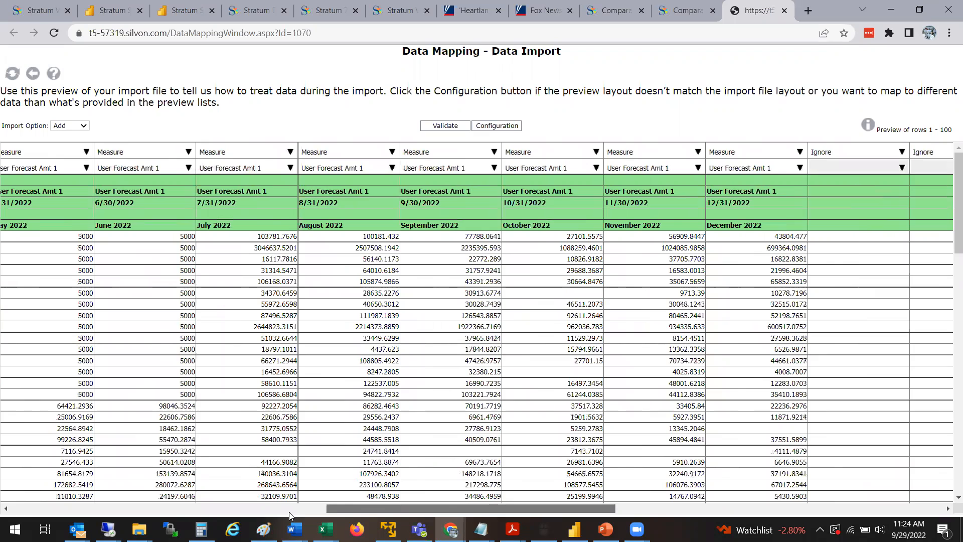
Switch to the Copy of User Forecast Updates workbook in Excel and compare its Data From Stratum and Data To Stratum sheets.
scroll(289, 512, "left", 14)
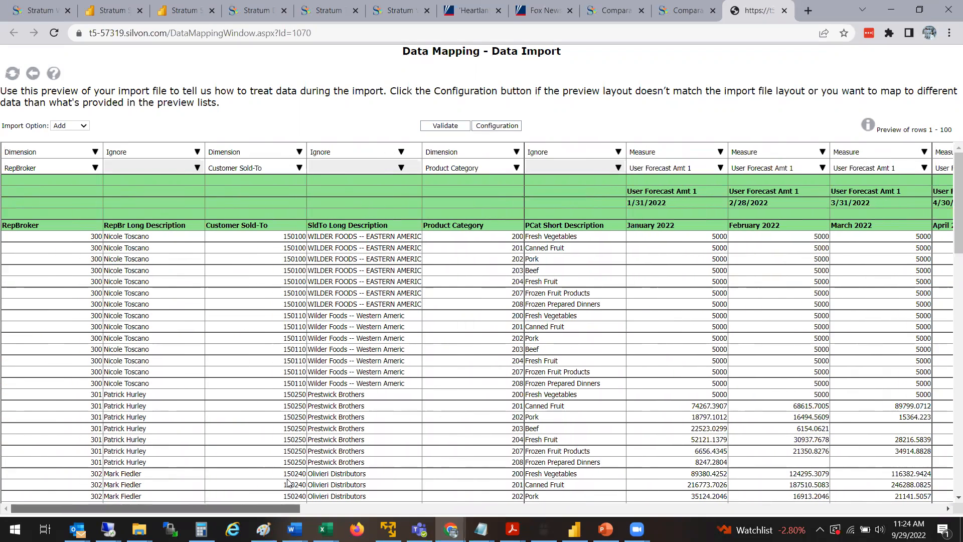
mouse_move(326, 529)
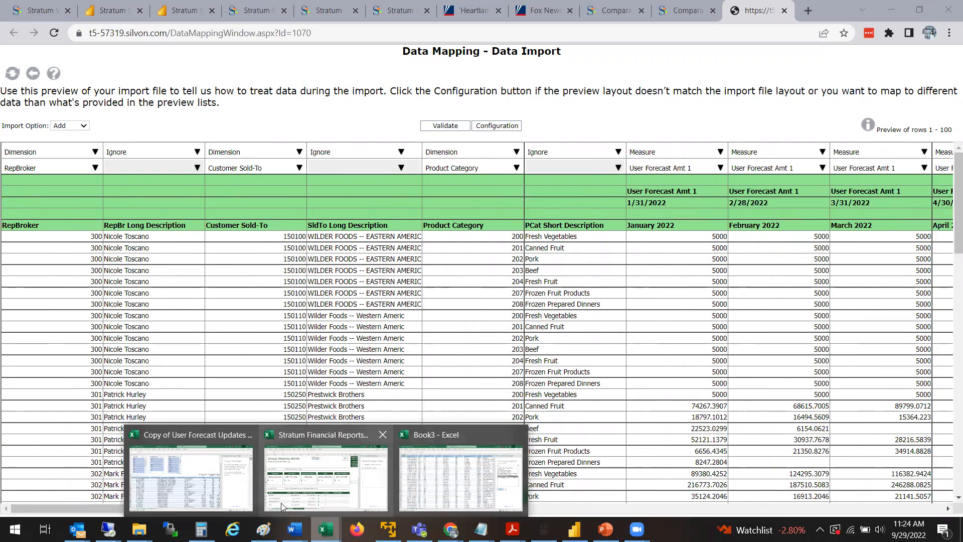
left_click(216, 469)
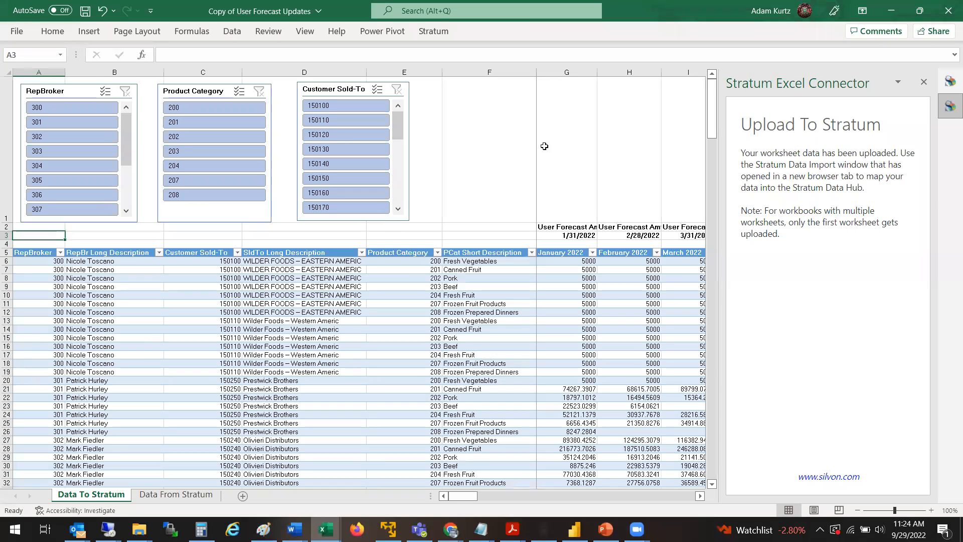
left_click(162, 495)
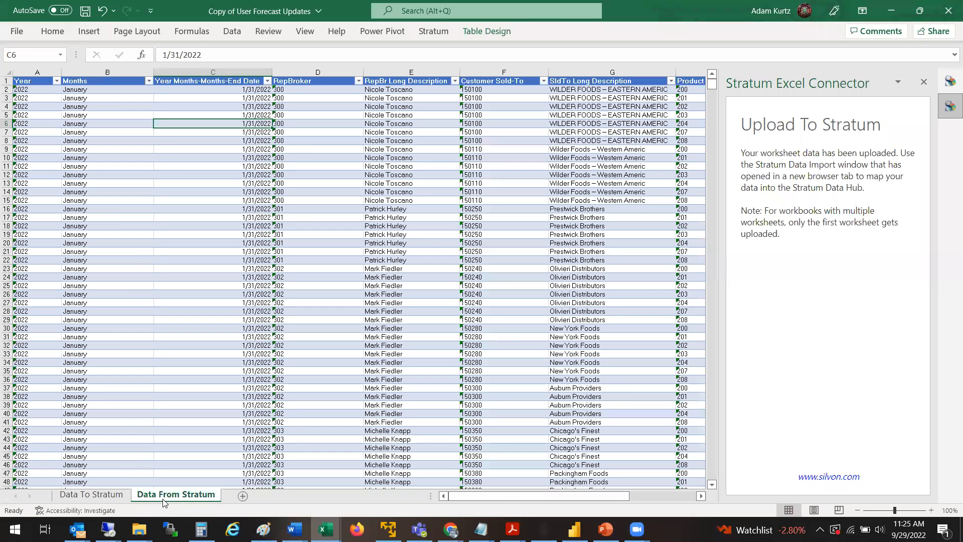
left_click_drag(532, 495, 600, 496)
left_click(91, 494)
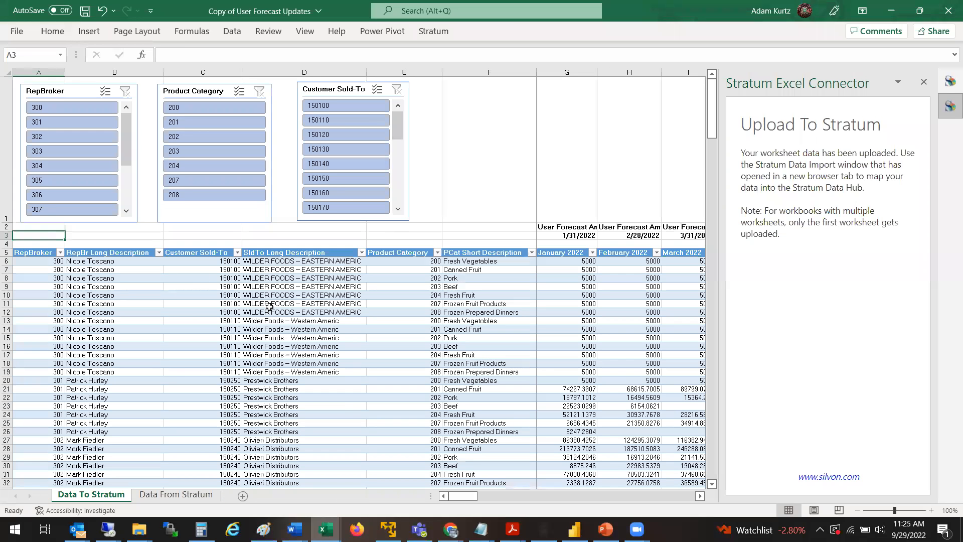
left_click_drag(463, 496, 599, 496)
scroll(344, 408, "left", 10)
In the Stratum Financial Reports workbook, examine the Income Statement New Raw and Financial Data Input sheets and dismiss the Accessibility checker.
left_click(346, 523)
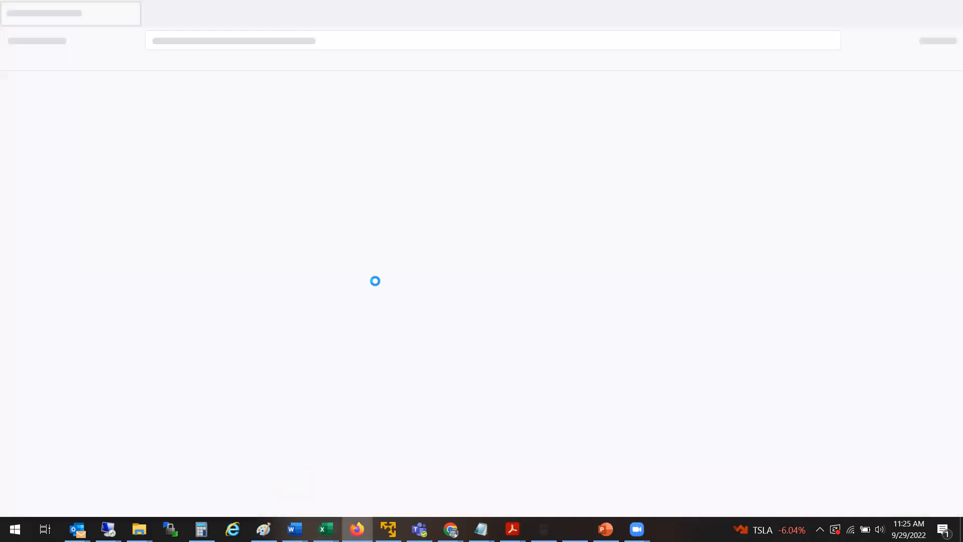
mouse_move(331, 524)
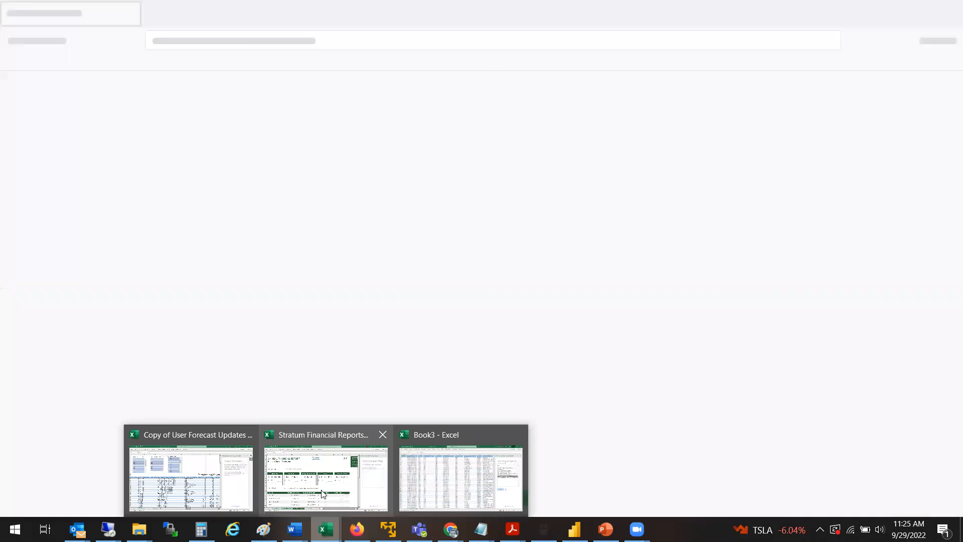
left_click(322, 493)
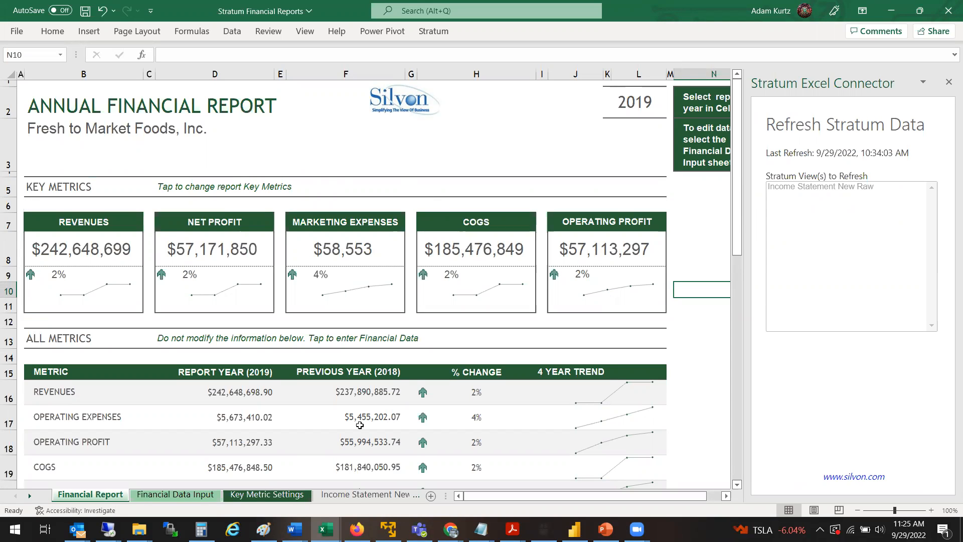
left_click(367, 494)
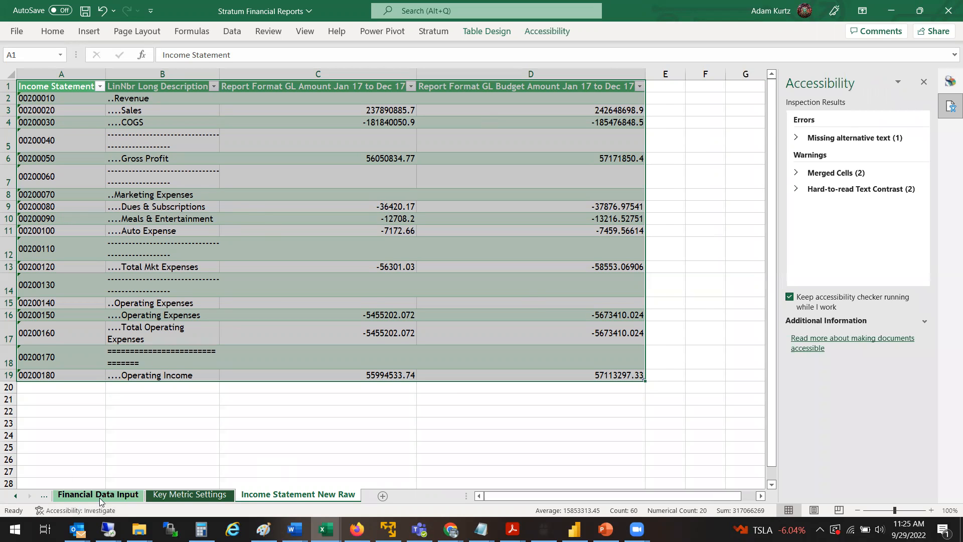
left_click(100, 498)
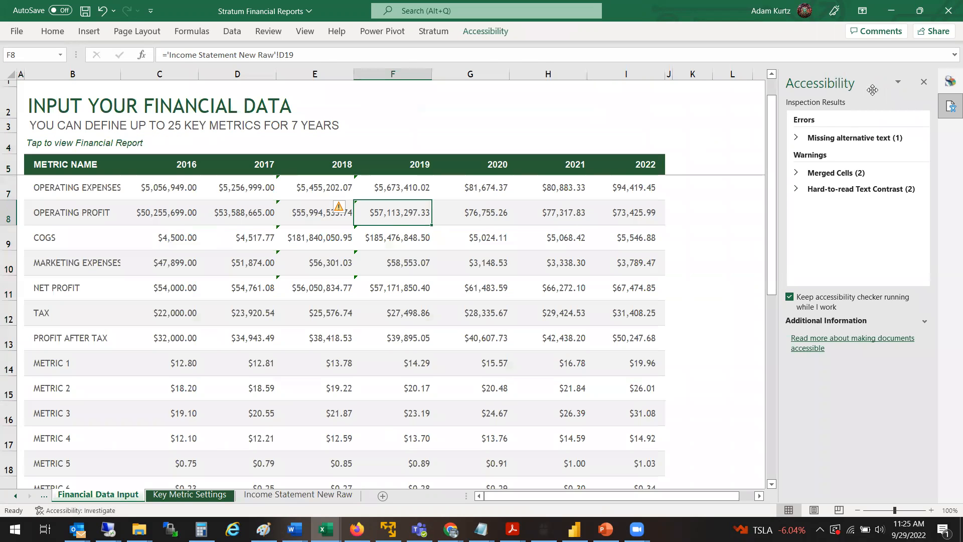
left_click(924, 81)
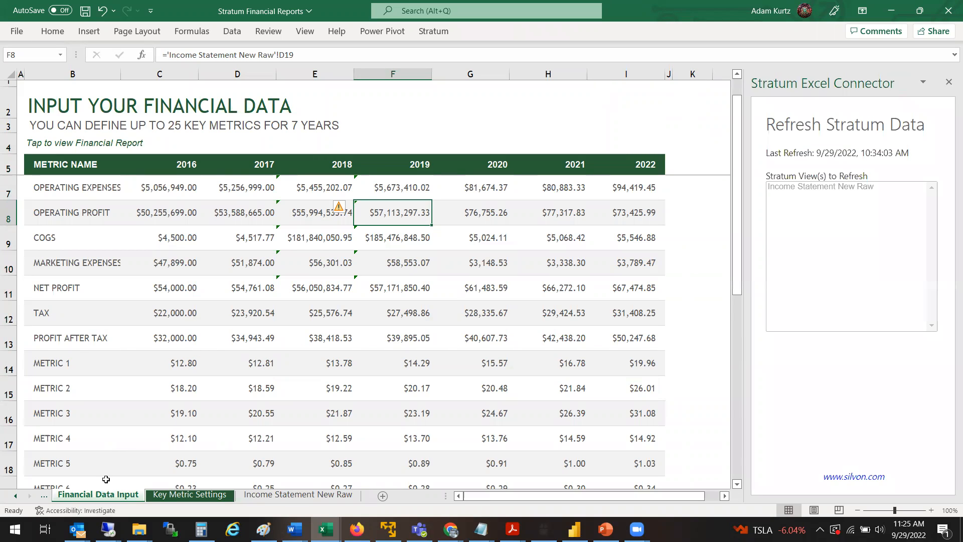
Return to the Financial Report sheet and review its Key Metrics and All Metrics sections.
left_click(15, 497)
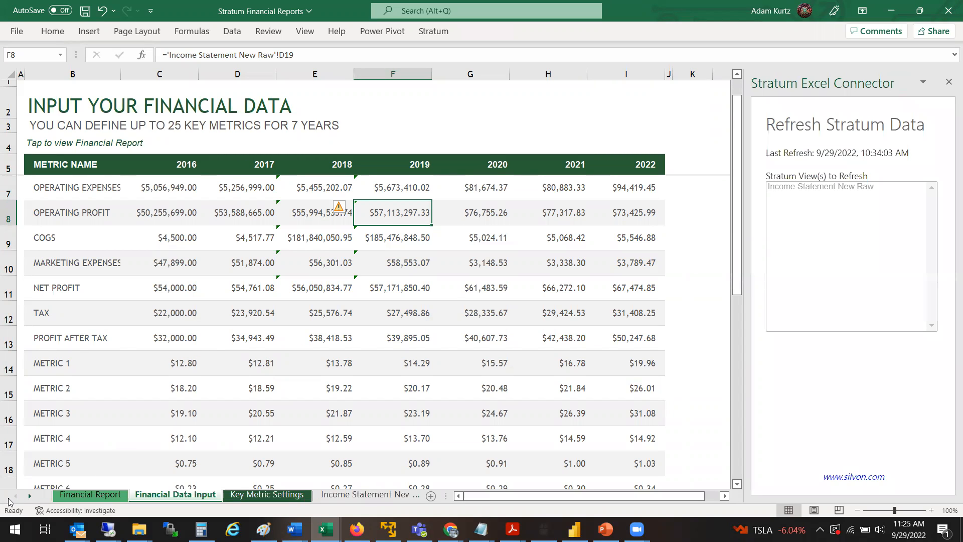
left_click(80, 495)
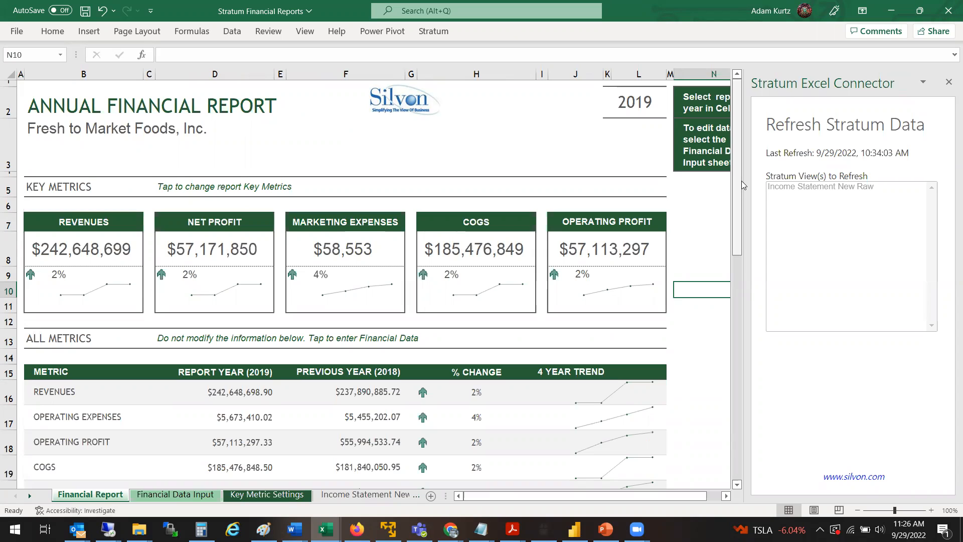
left_click_drag(738, 194, 739, 234)
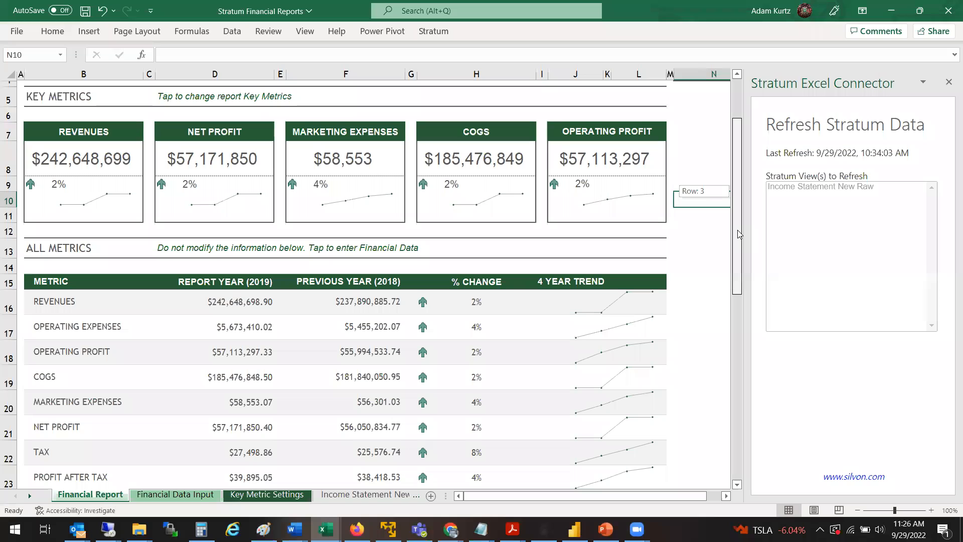
left_click_drag(738, 234, 730, 192)
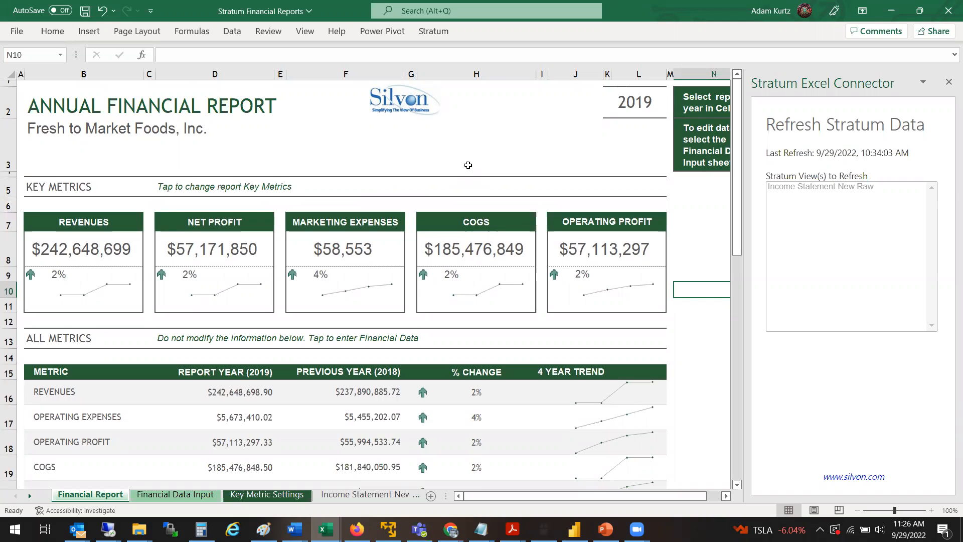
Search the Office Add-ins store for "silvon".
left_click(59, 35)
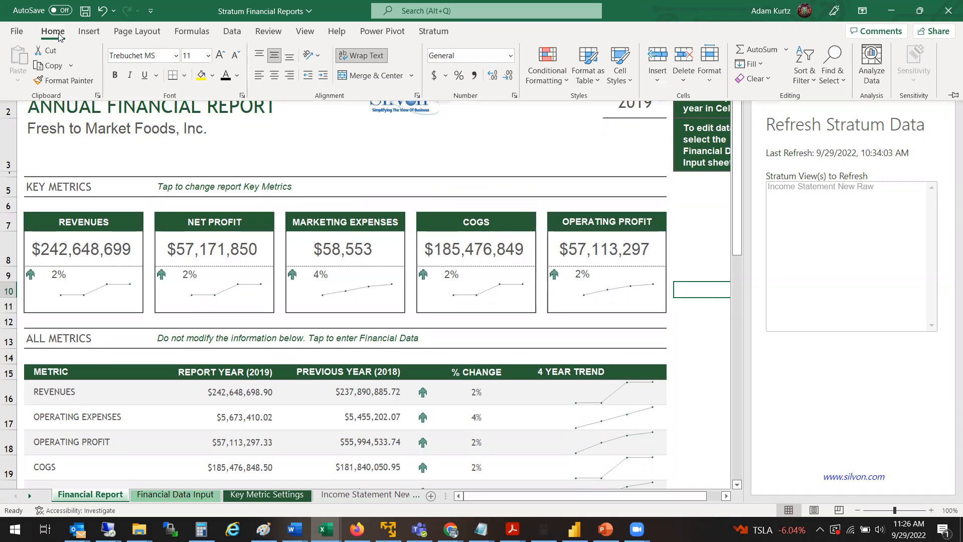
left_click(91, 37)
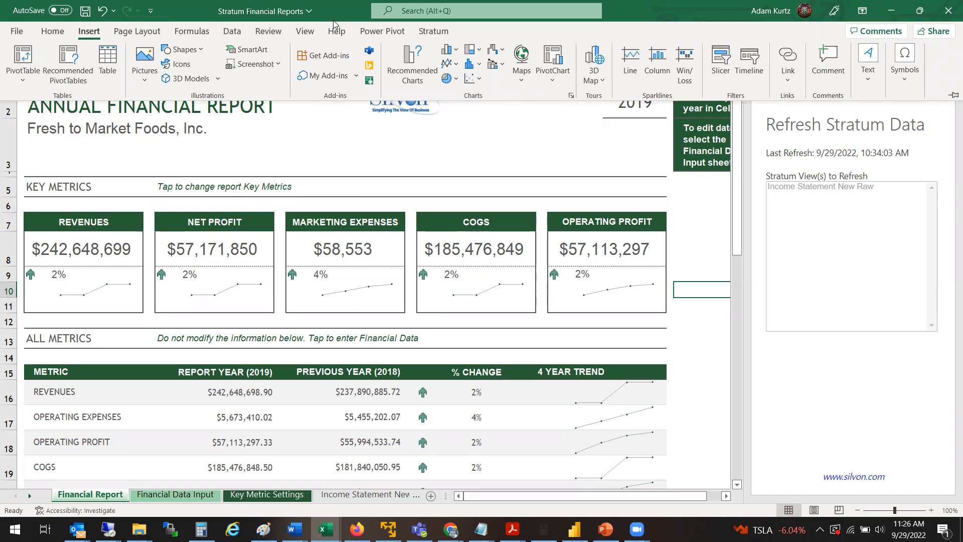
left_click(327, 56)
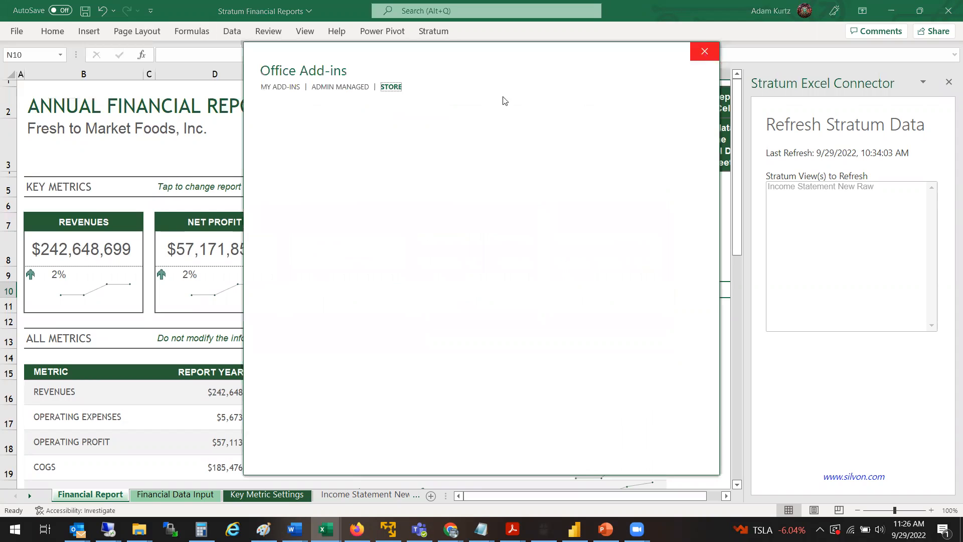
left_click(317, 139)
type("silvon")
key("Return")
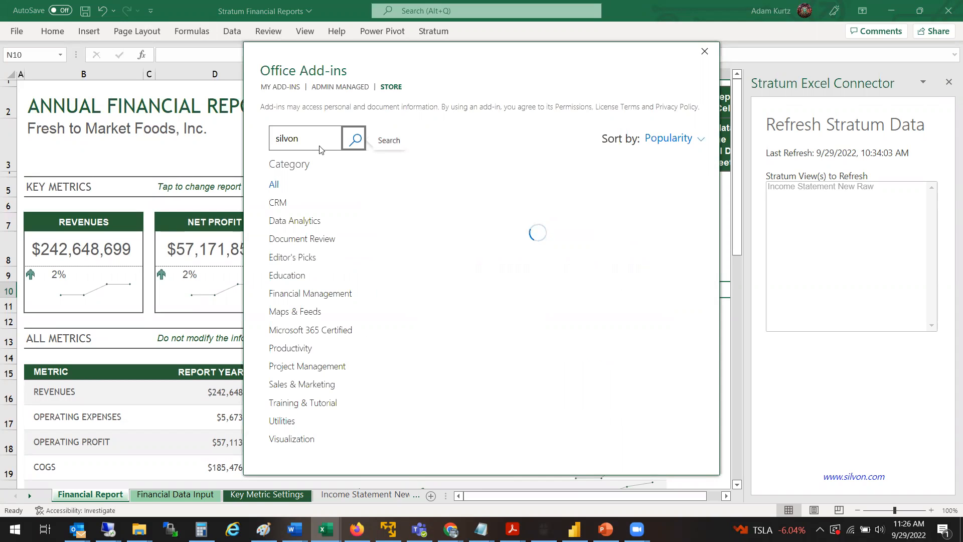